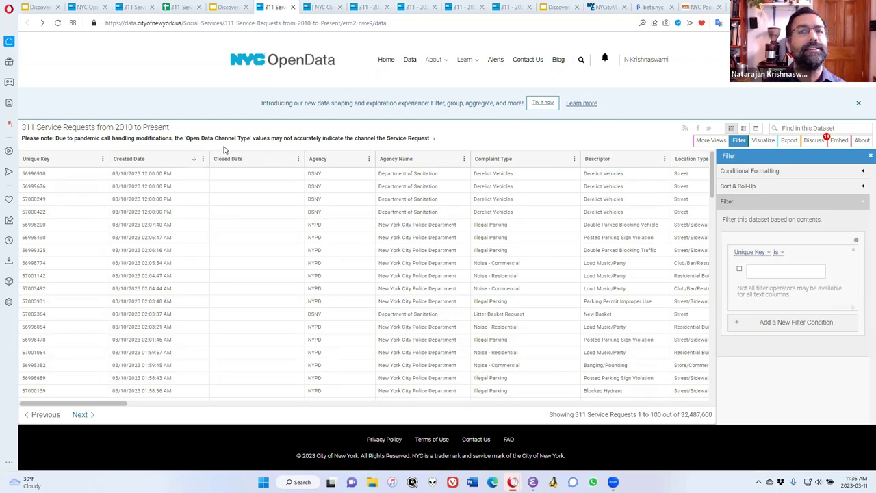
scroll(171, 180, down, 1)
scroll(175, 183, up, 1)
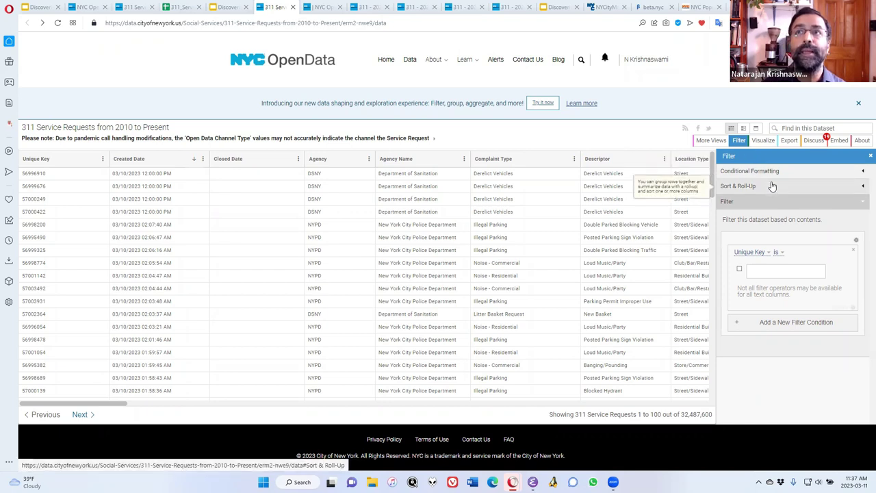
Filter the dataset to requests whose Created Date is after 1/1/2023, and sort the rows by Created Date in ascending order
click(761, 258)
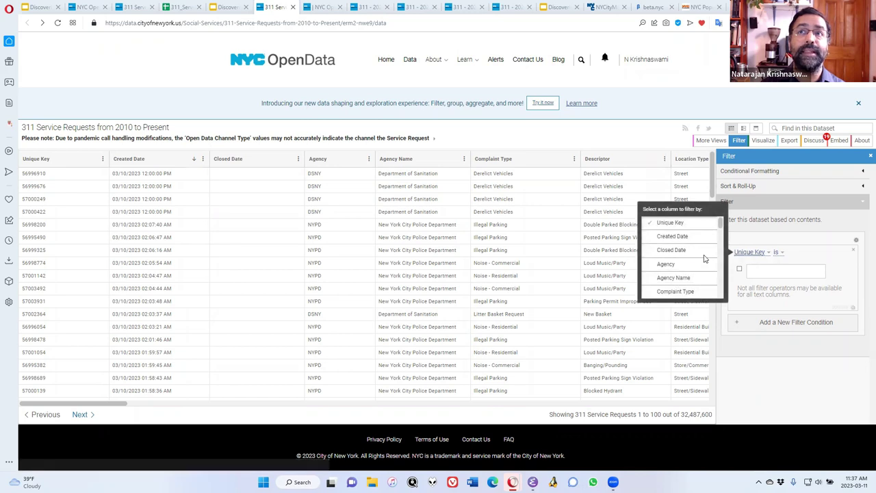
click(685, 238)
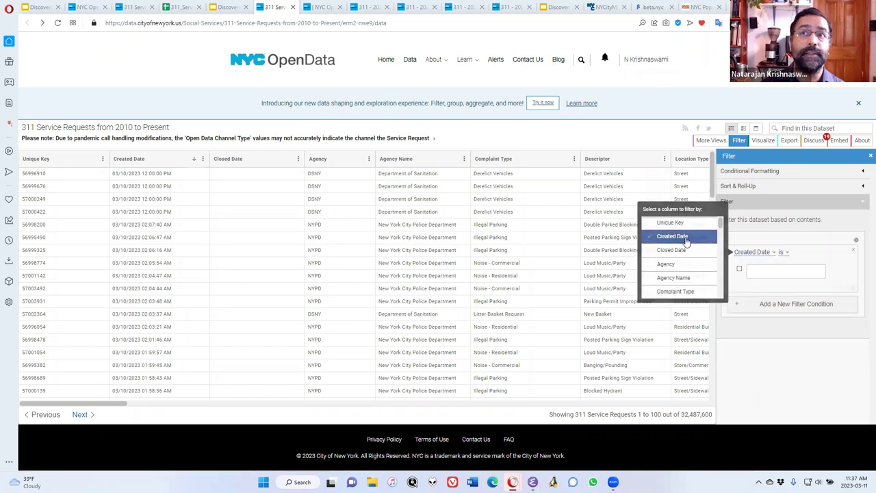
click(783, 254)
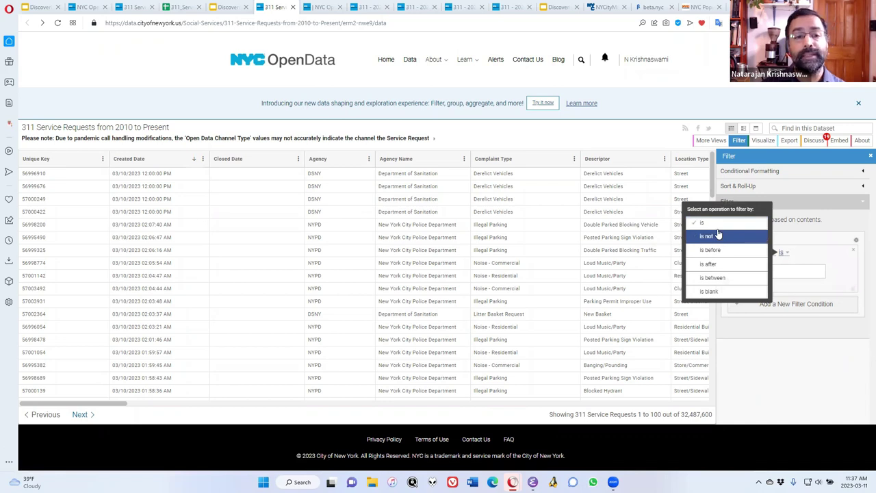
click(714, 265)
click(768, 271)
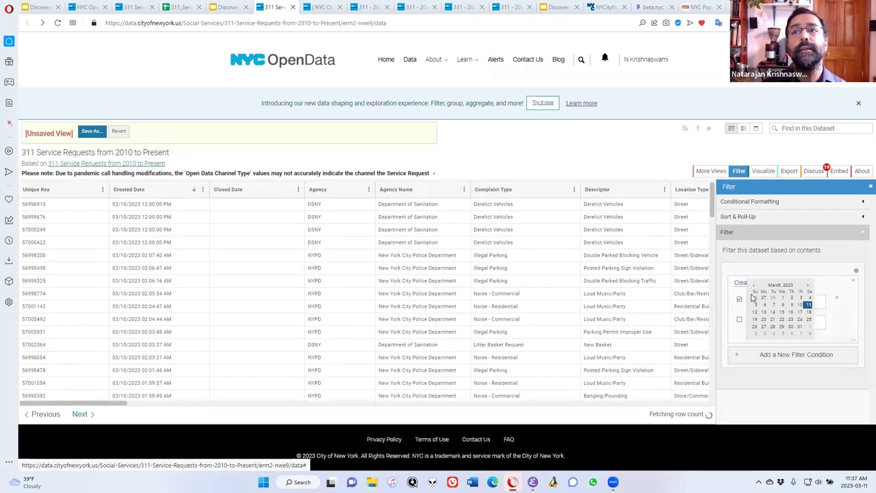
click(829, 285)
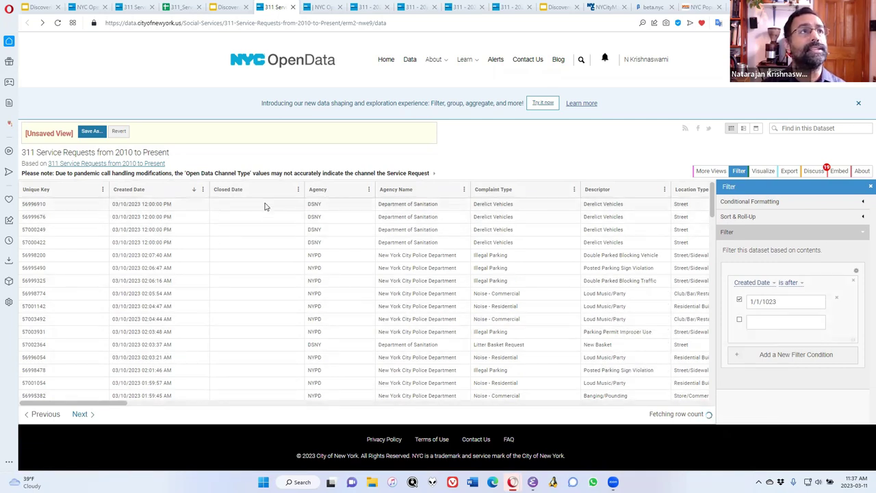
click(123, 193)
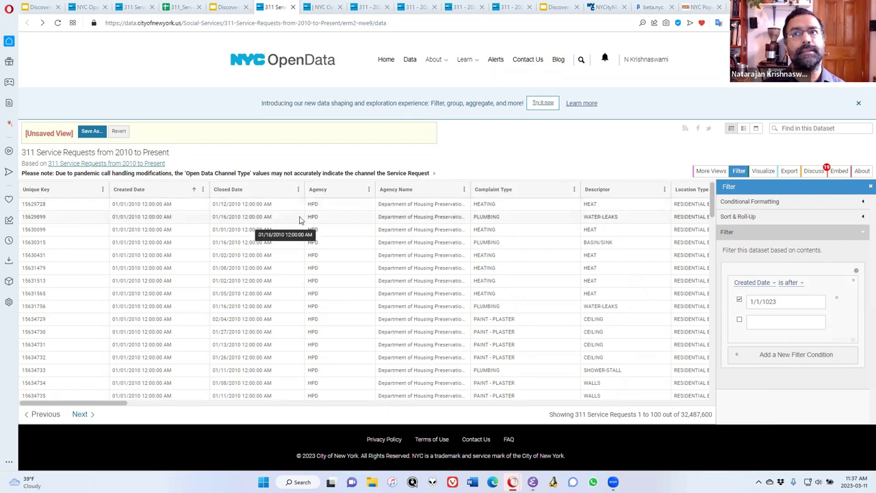
click(762, 303)
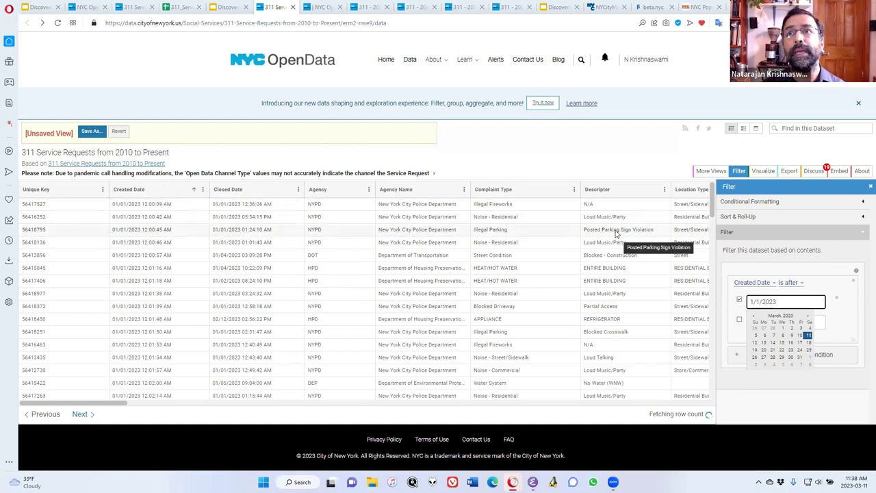
click(738, 216)
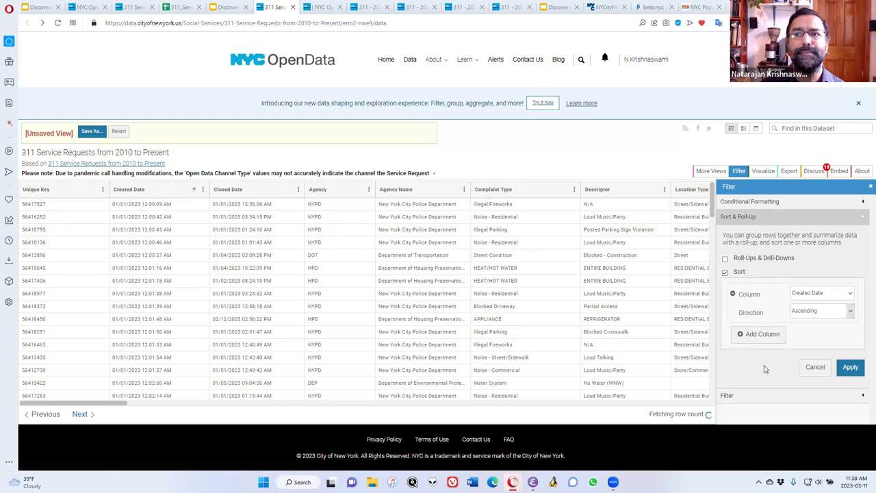
click(738, 396)
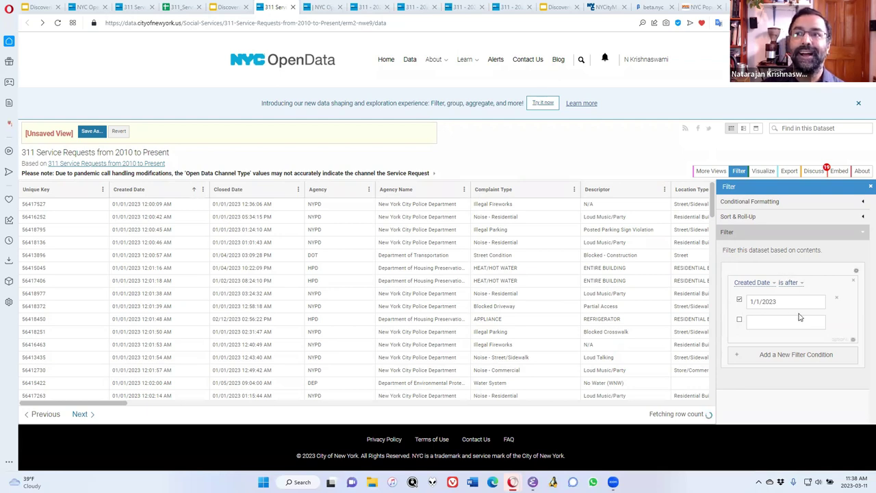
Add a second filter condition that limits the rows to those whose Community Board is 04 MANHATTAN
click(793, 360)
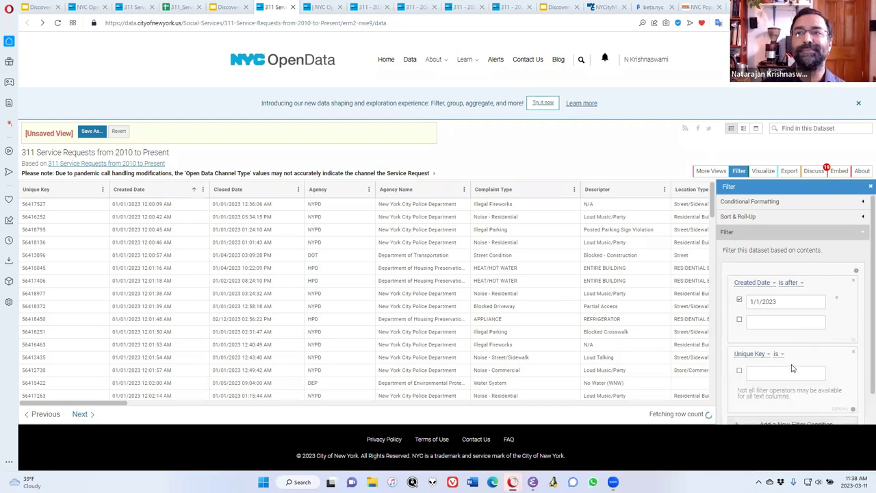
scroll(794, 363, down, 1)
click(755, 319)
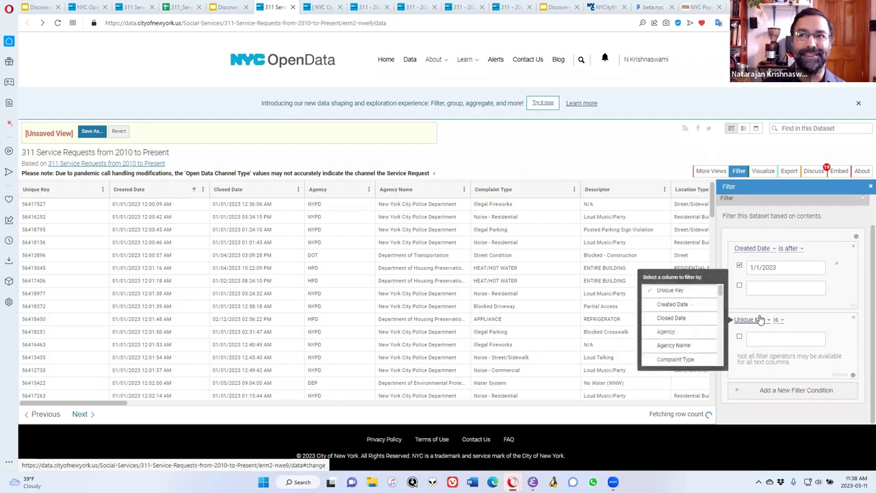
scroll(679, 338, down, 1)
scroll(681, 339, down, 5)
scroll(681, 338, down, 5)
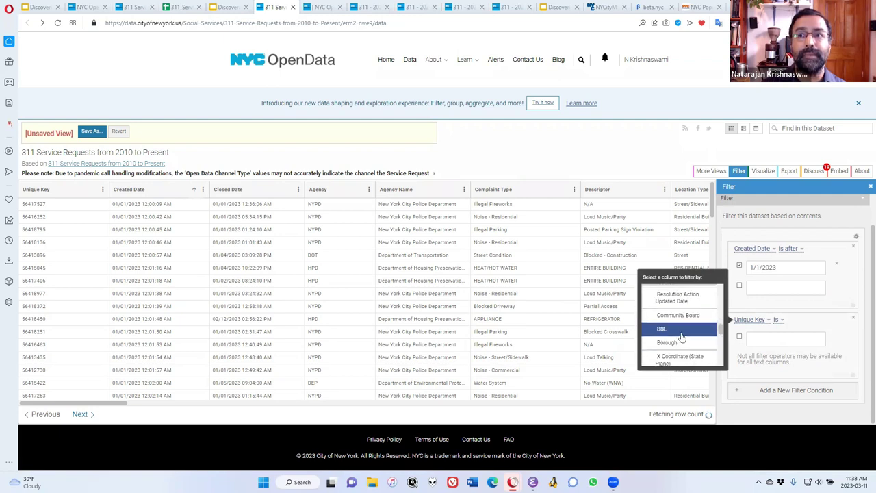
click(674, 315)
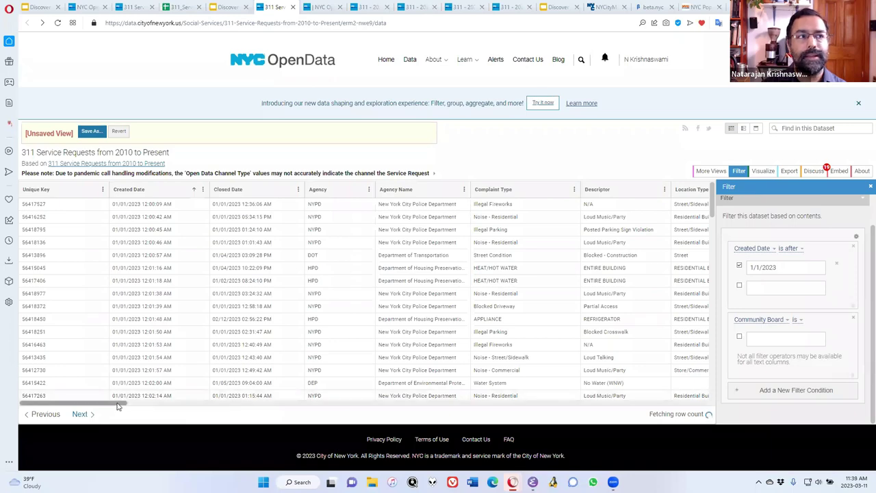
drag(117, 406, 423, 438)
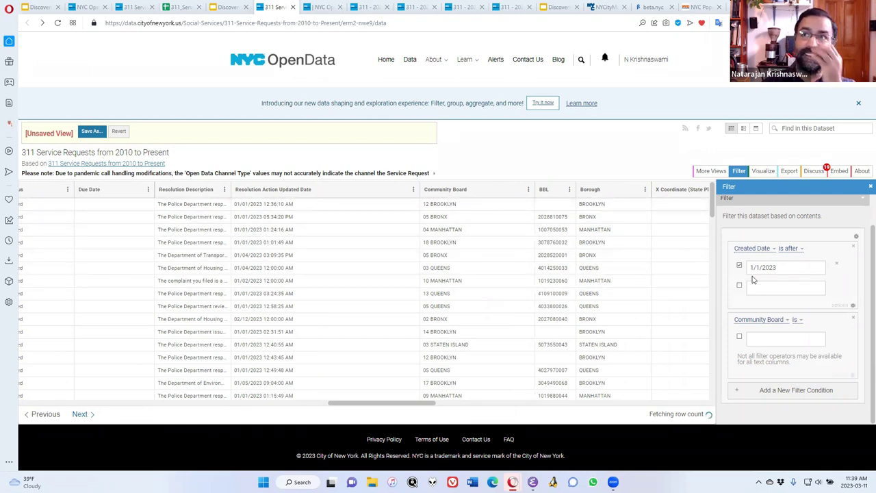
click(769, 338)
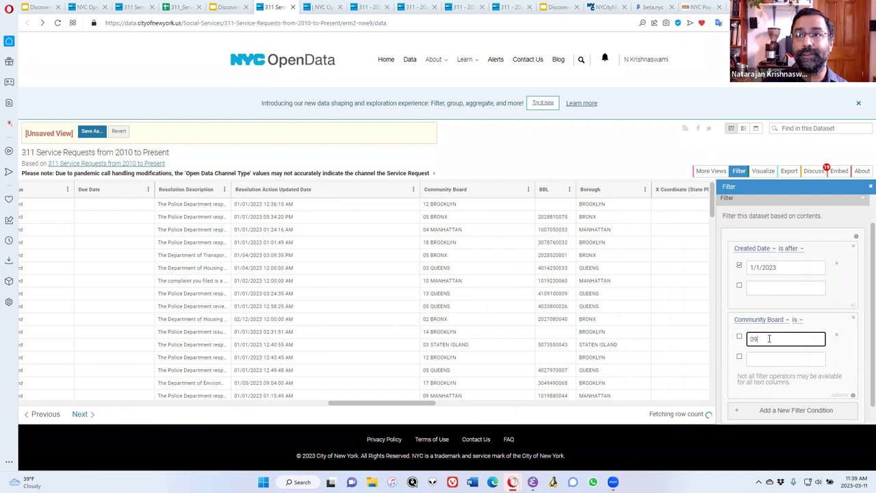
text(04 MANHATTAN)
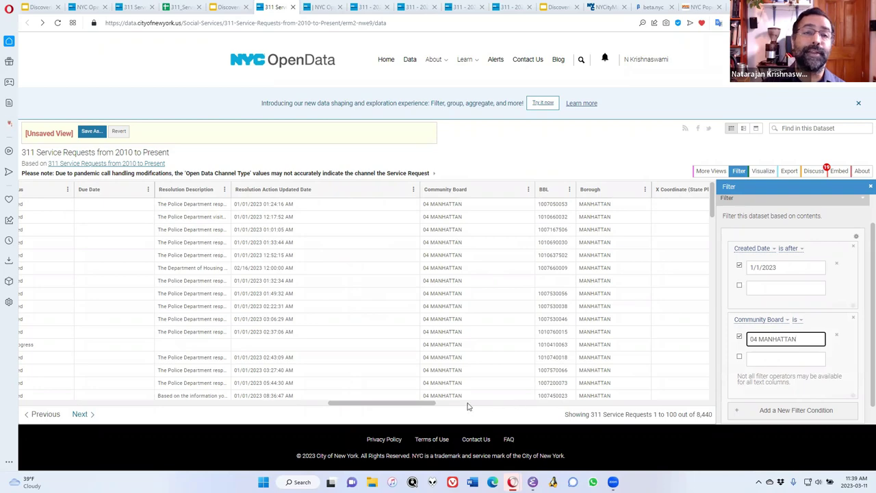
drag(418, 407, 33, 394)
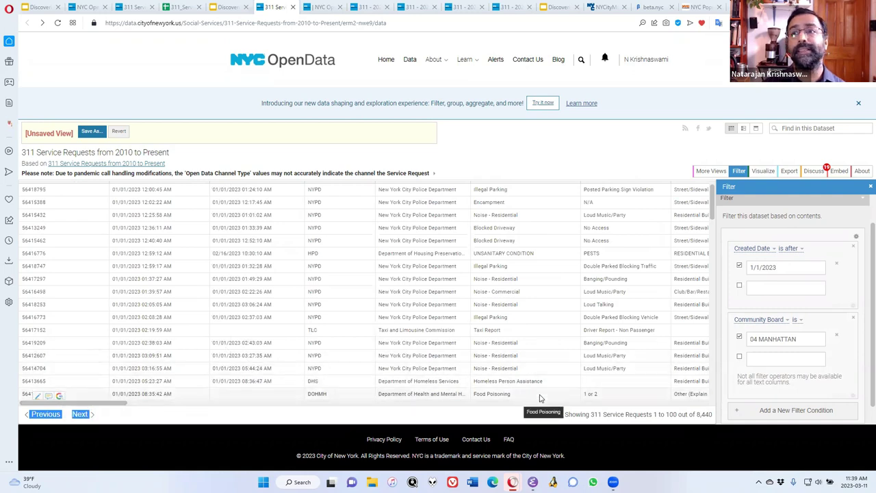
click(653, 152)
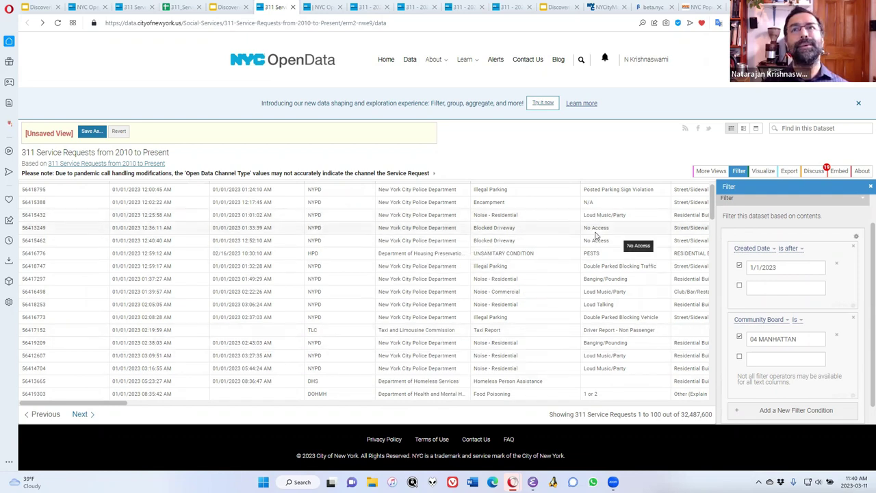
Look through the Conditional Formatting settings for coloring rows by custom criteria
mouse_move(760, 200)
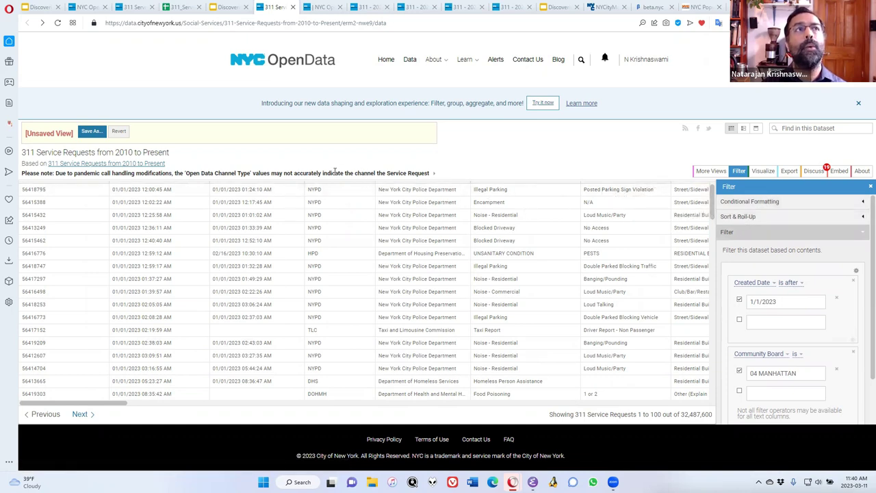
click(741, 203)
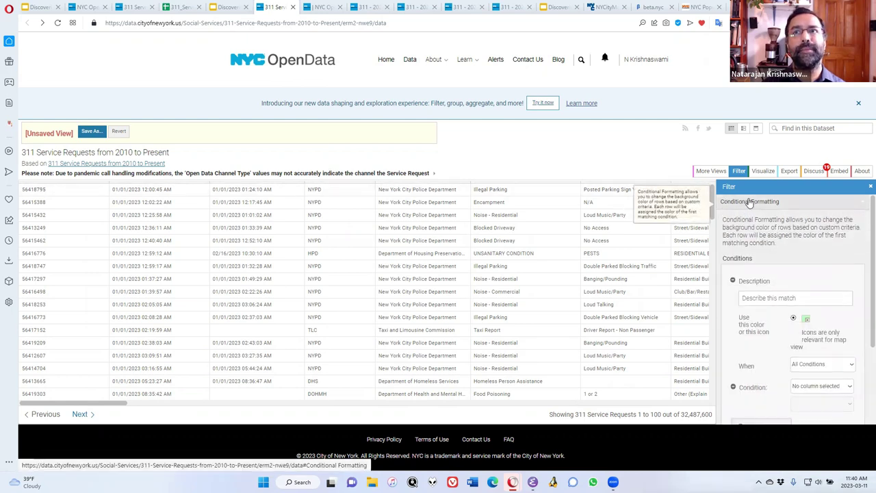
scroll(751, 280, down, 2)
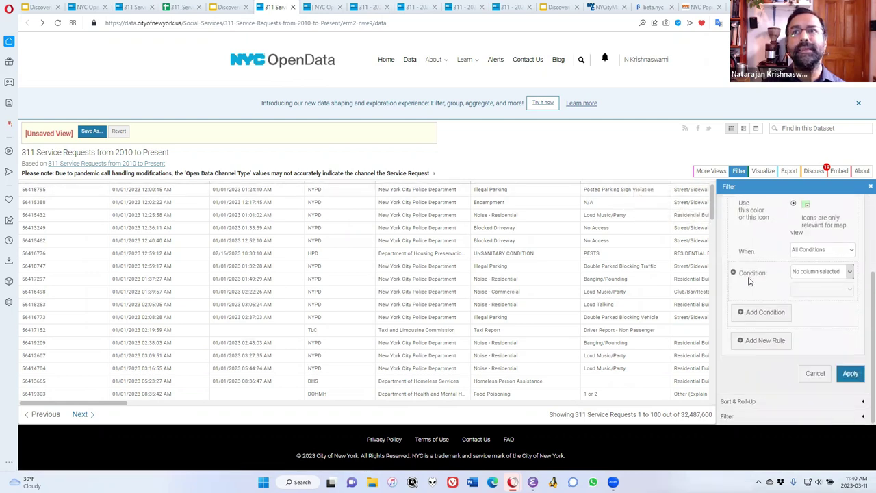
Enable roll-ups, group the rows by Complaint Type, and roll up Unique Key with the Count function
click(738, 401)
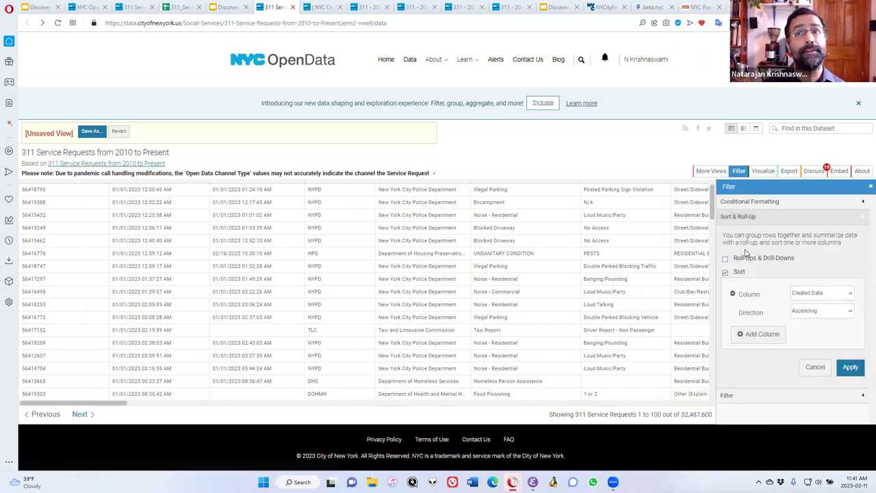
click(747, 259)
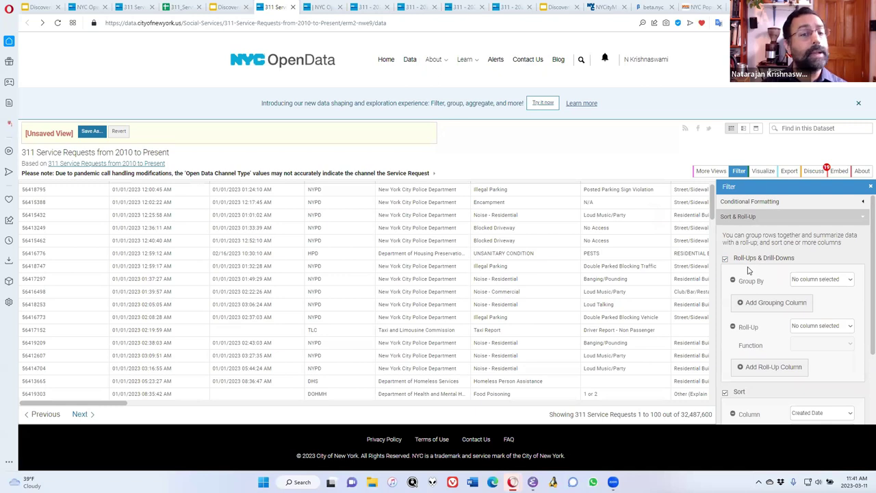
scroll(758, 270, down, 1)
scroll(758, 272, down, 1)
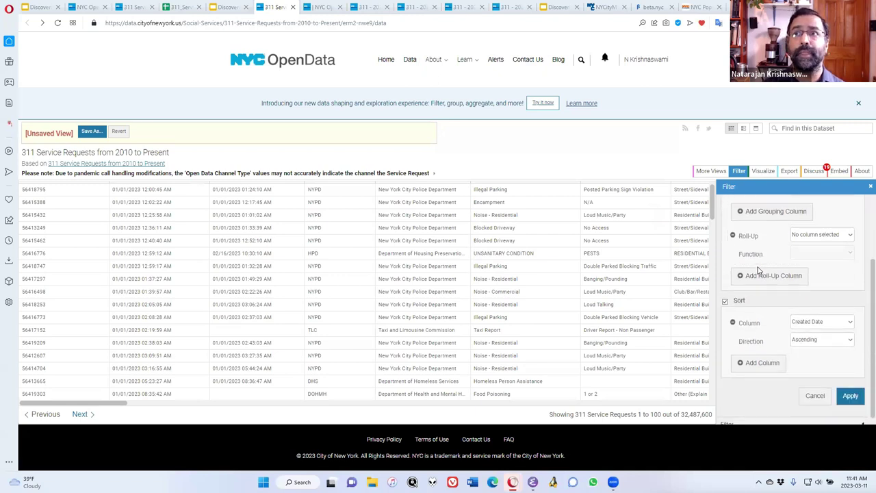
scroll(761, 272, up, 2)
click(807, 235)
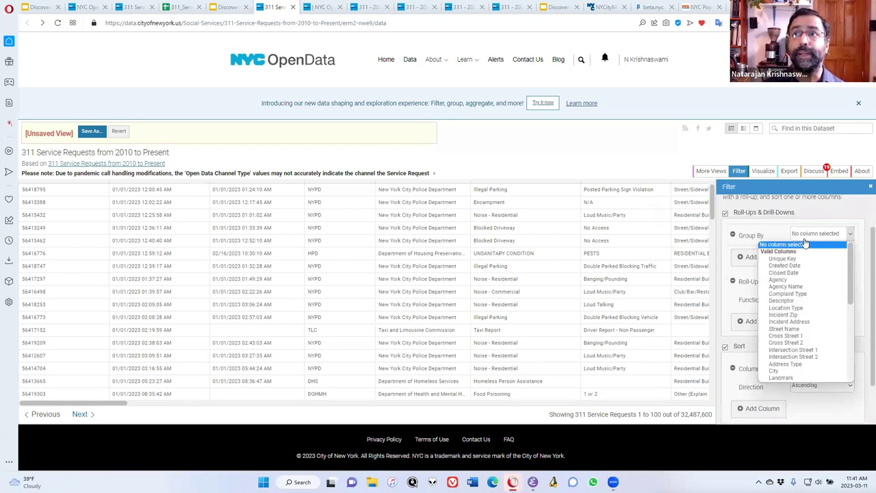
click(799, 294)
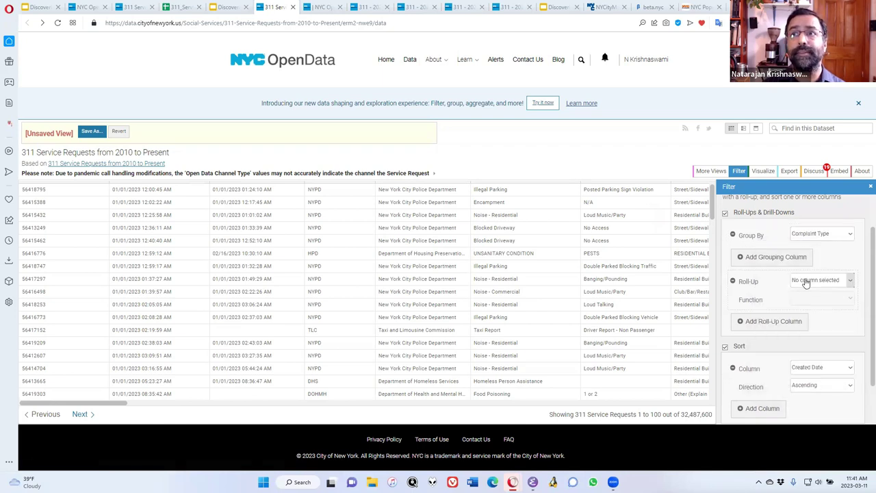
click(806, 282)
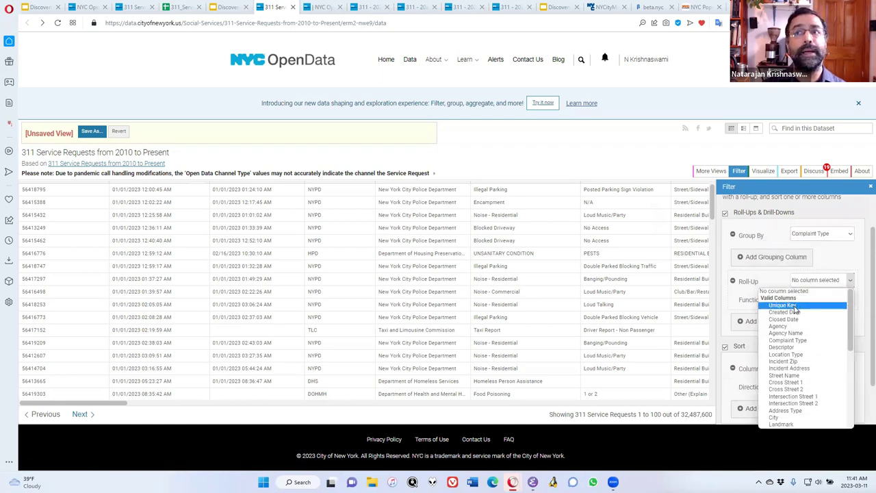
click(794, 306)
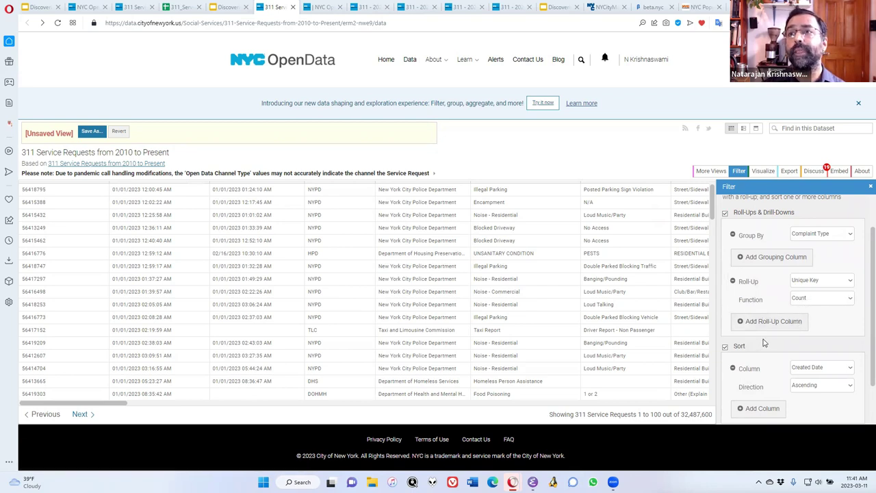
Sort the rolled-up data by Unique Key in descending order and apply the roll-up and sort settings
scroll(765, 342, down, 1)
click(802, 323)
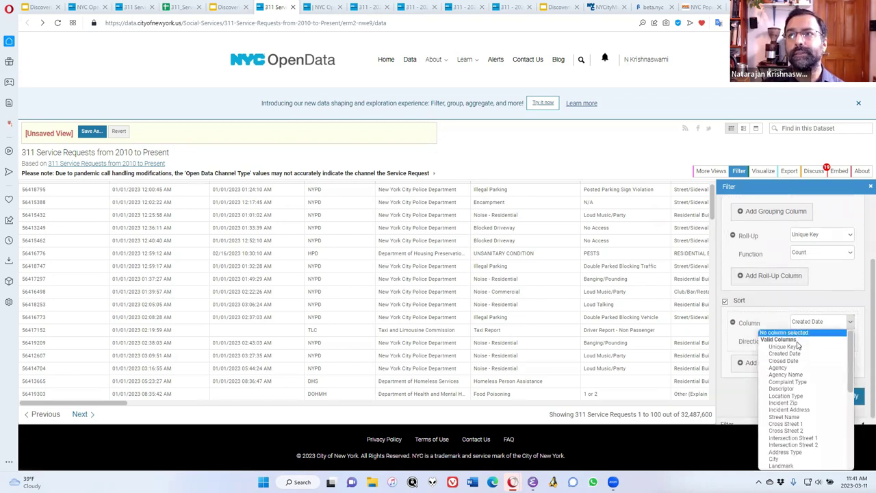
click(796, 347)
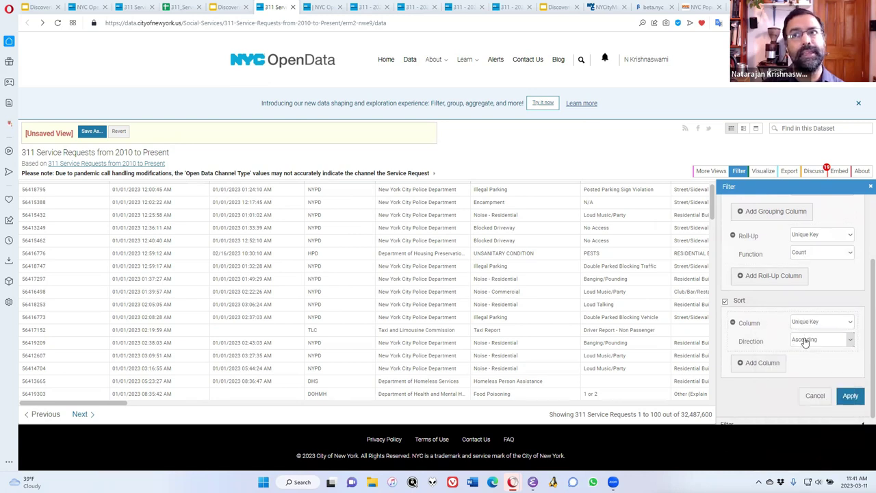
click(806, 342)
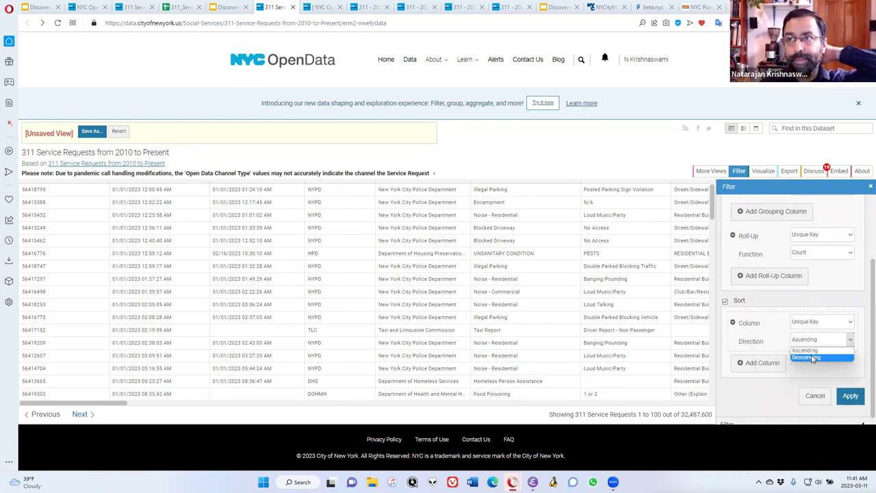
click(809, 359)
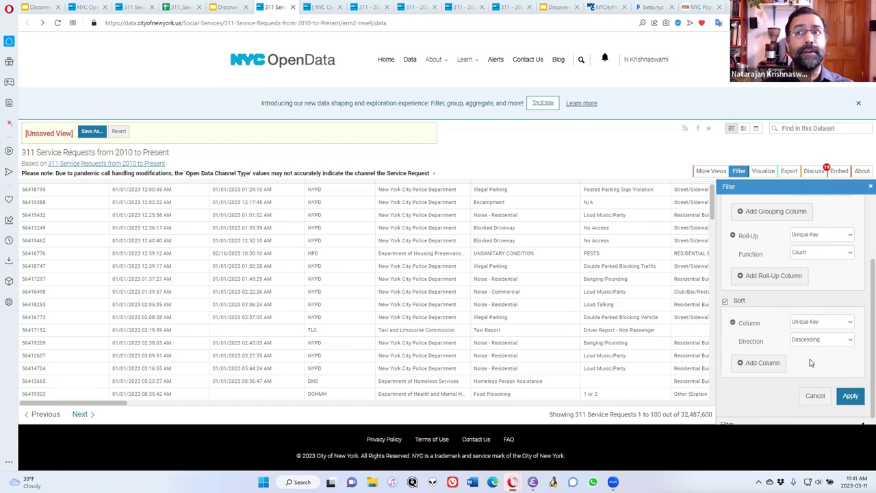
click(850, 397)
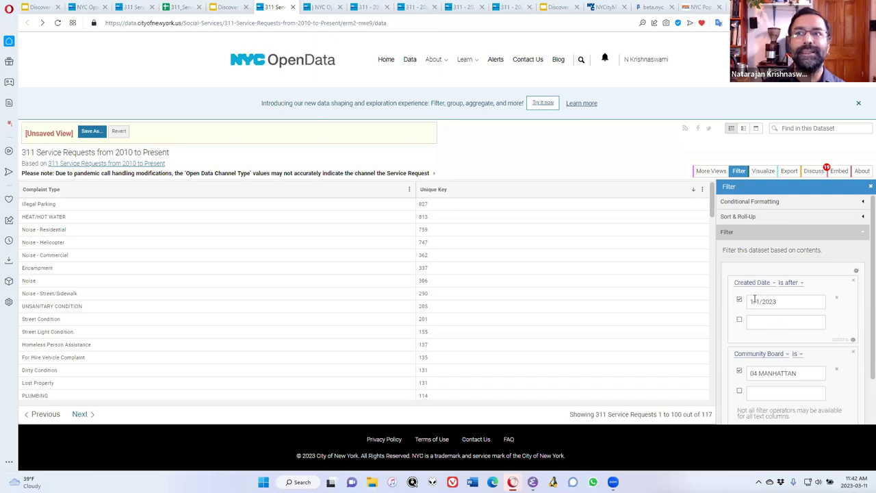
Switch the Created Date filter condition to "is between" and accept the removal of its existing values
click(788, 283)
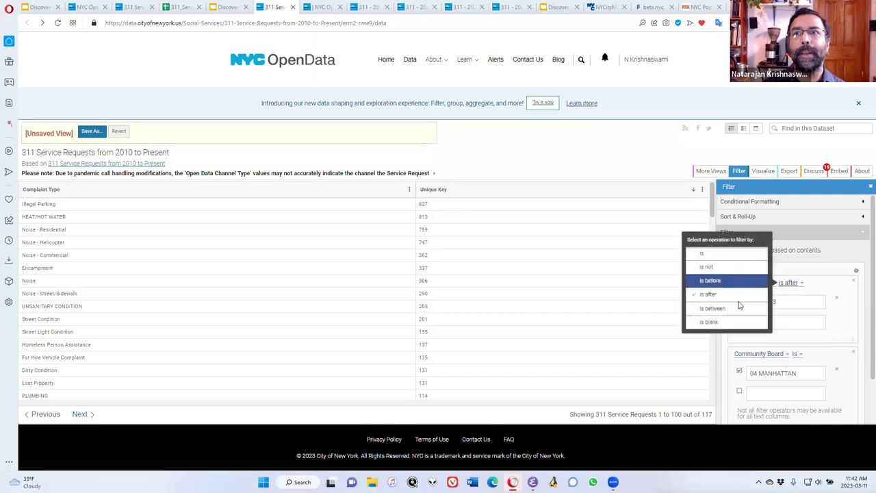
click(738, 301)
click(781, 284)
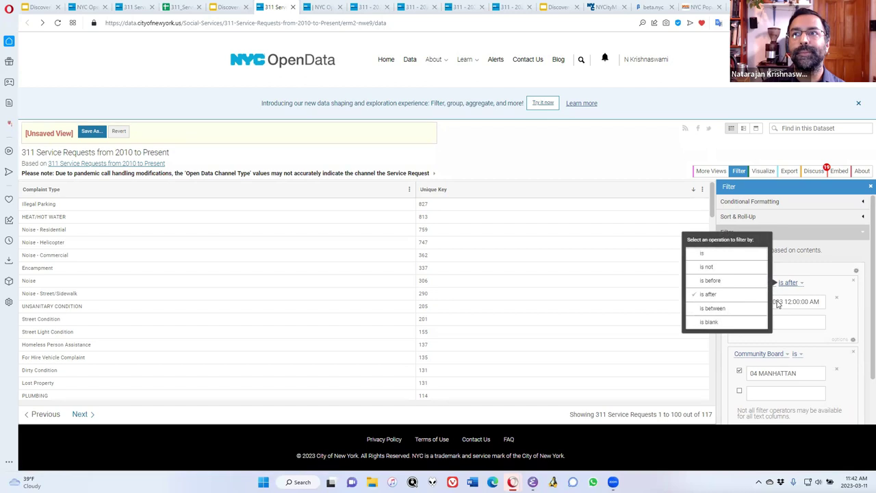
click(757, 307)
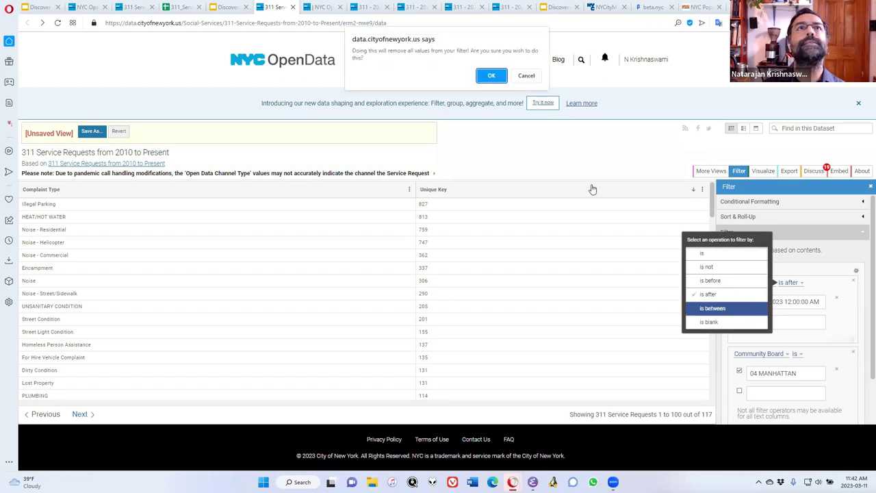
click(492, 77)
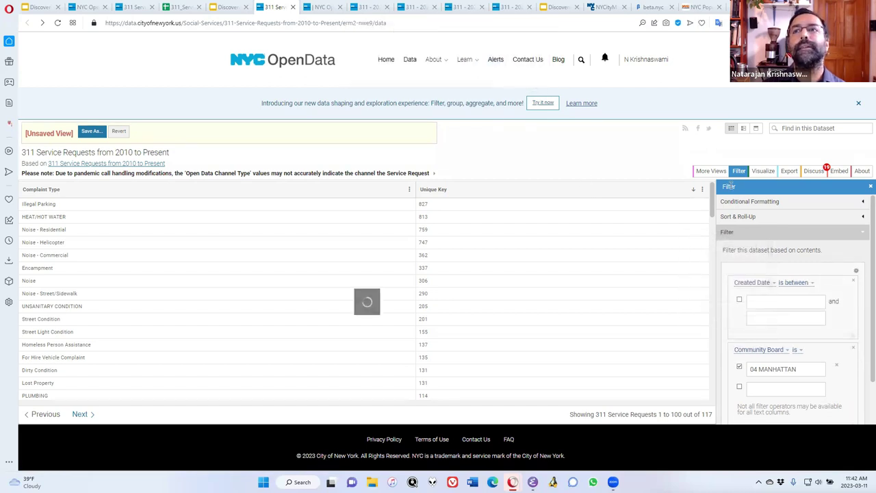
Set the Created Date range to run from 6/1/2022 to 9/1/2022 and apply it to the dataset
click(788, 301)
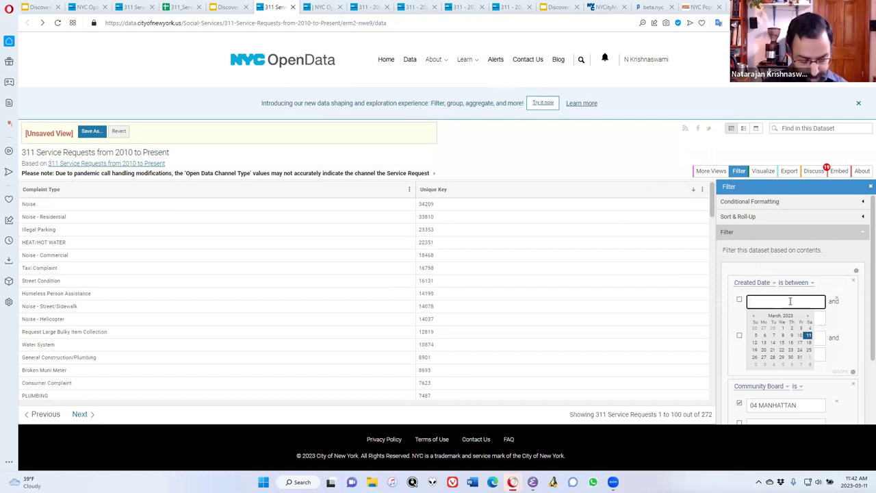
text(6/1/2022)
key(Tab)
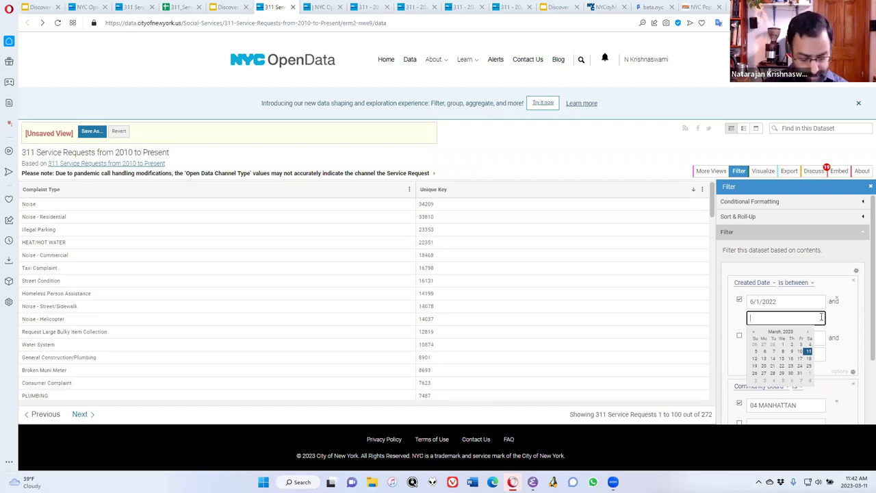
text(9/1/2022)
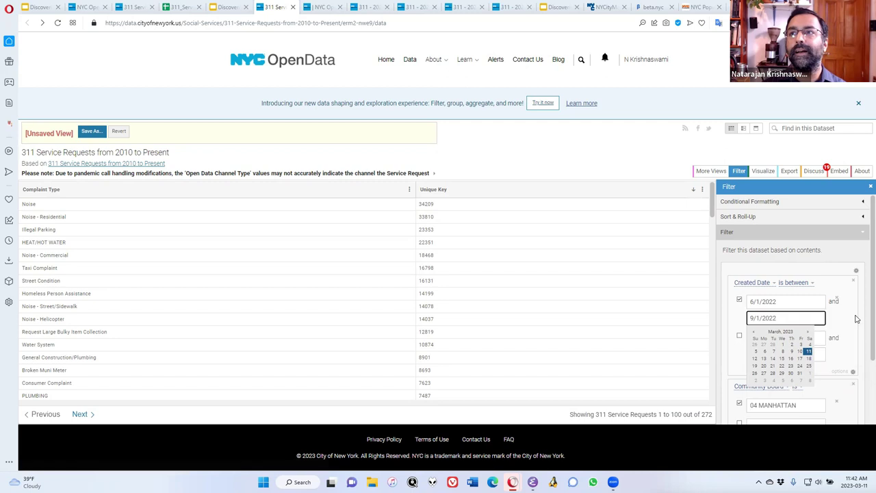
click(855, 319)
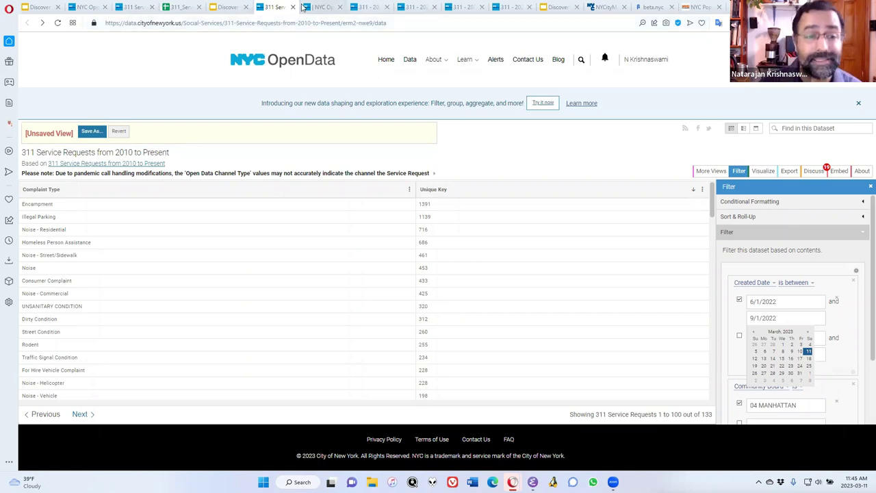
Skim the ranked complaint types and launch a new visualization from the dataset
mouse_move(304, 9)
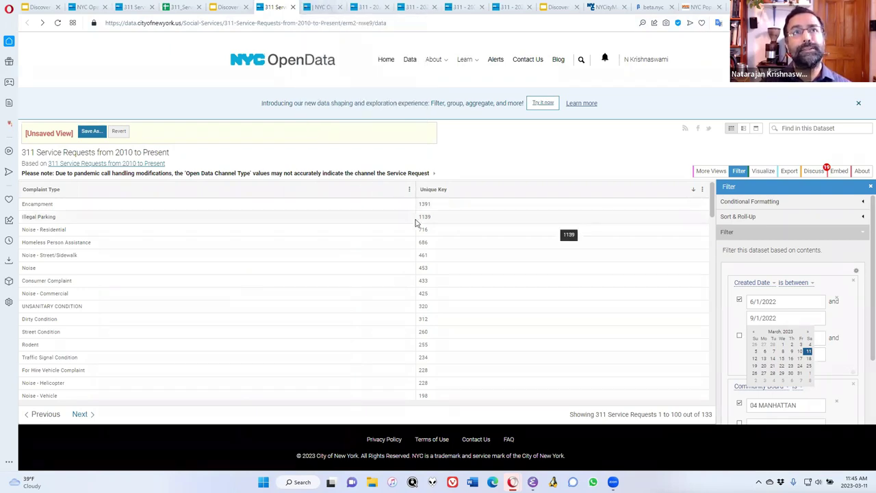
scroll(415, 222, down, 5)
scroll(410, 221, up, 5)
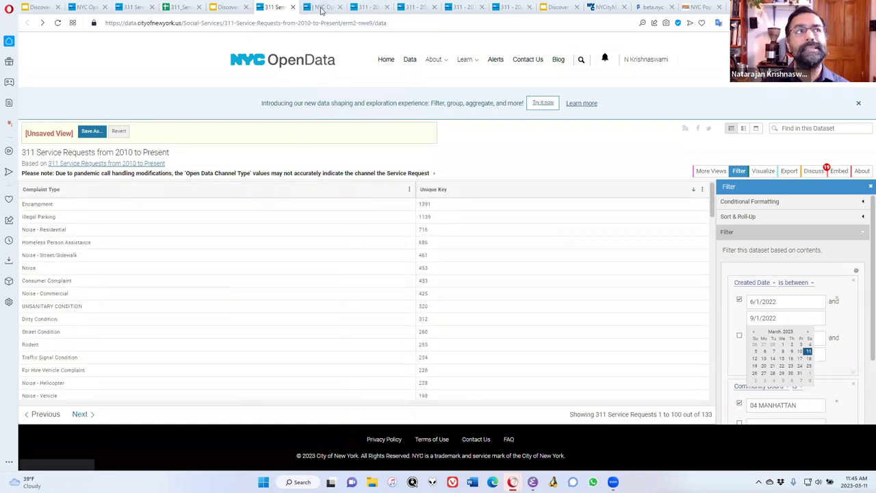
click(763, 171)
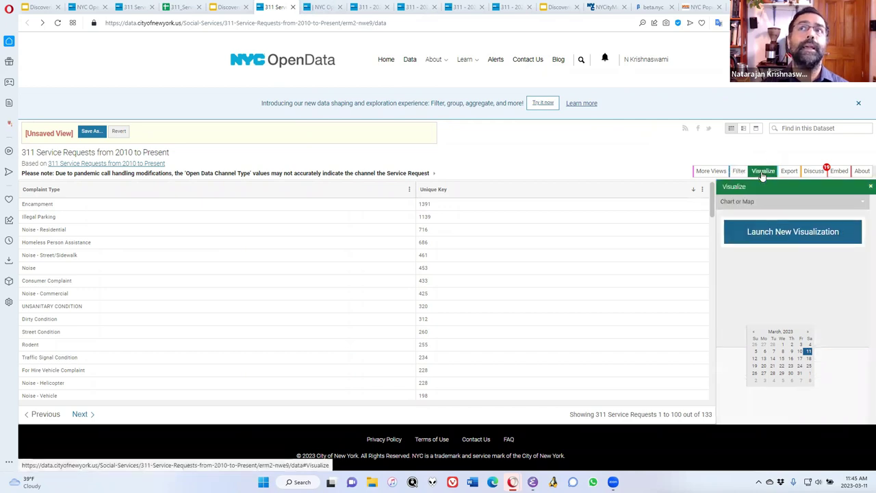
click(791, 233)
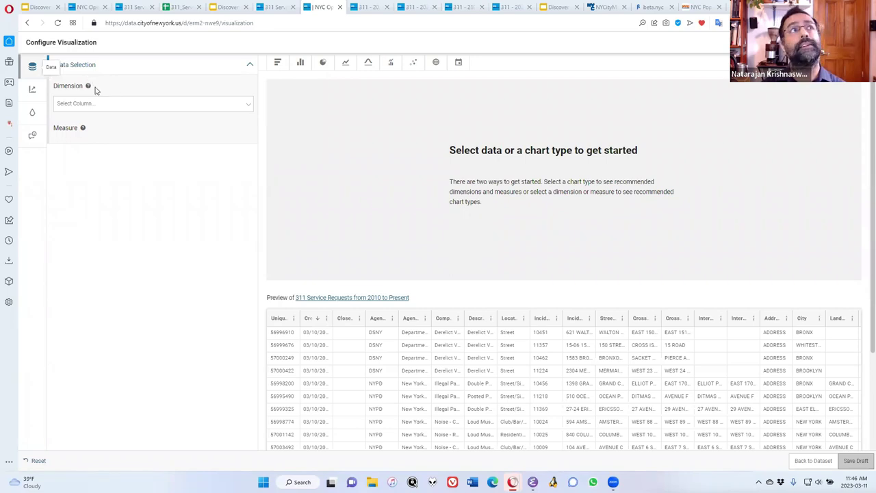
Set the chart's dimension to Complaint Type and its measure to (Count of Rows)
click(110, 104)
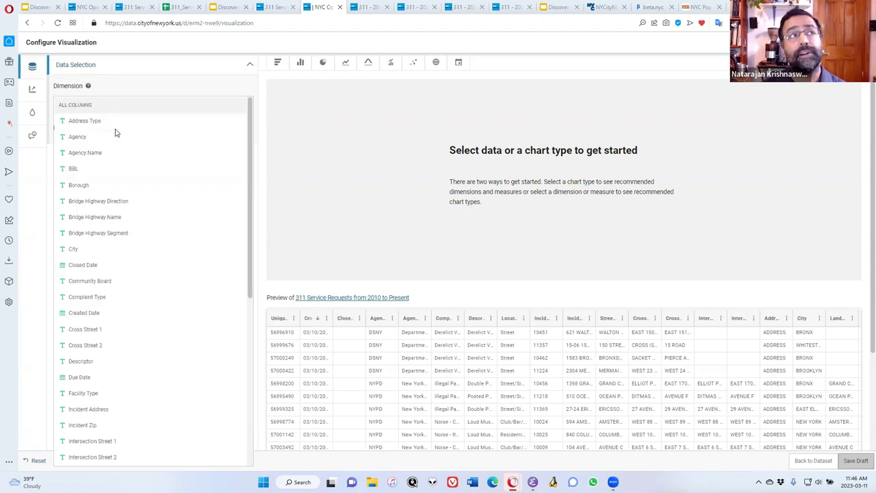
click(78, 299)
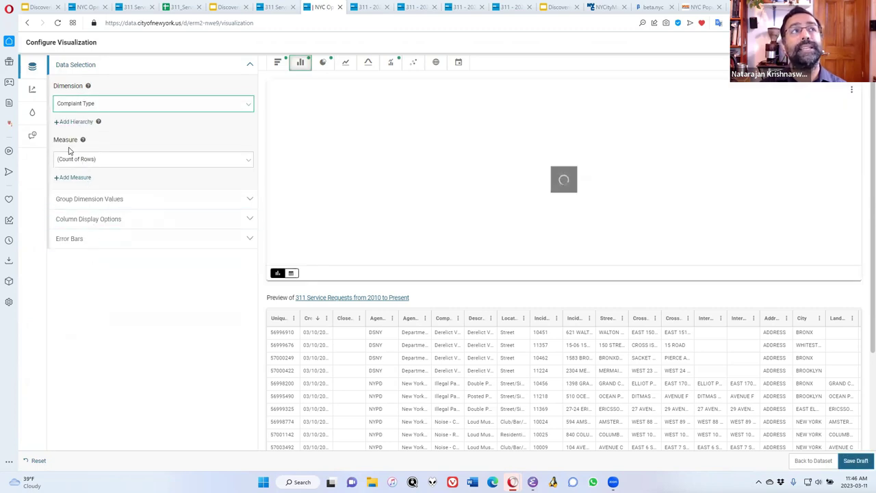
click(97, 163)
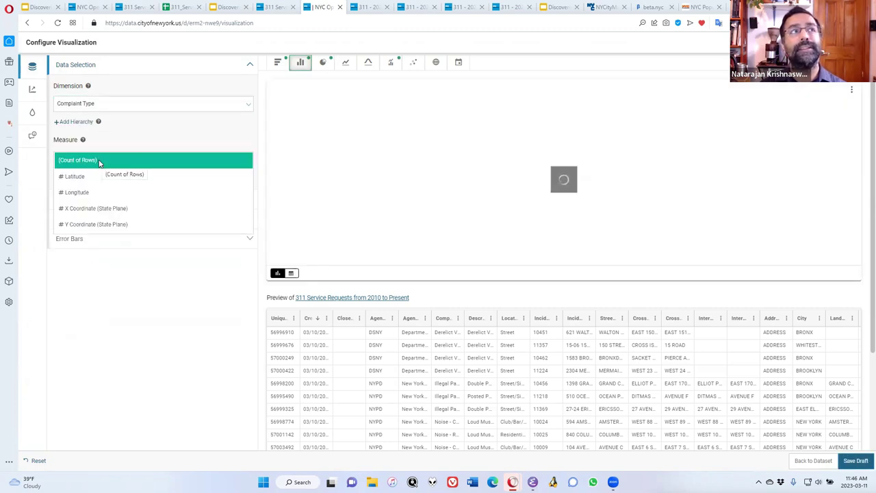
click(102, 159)
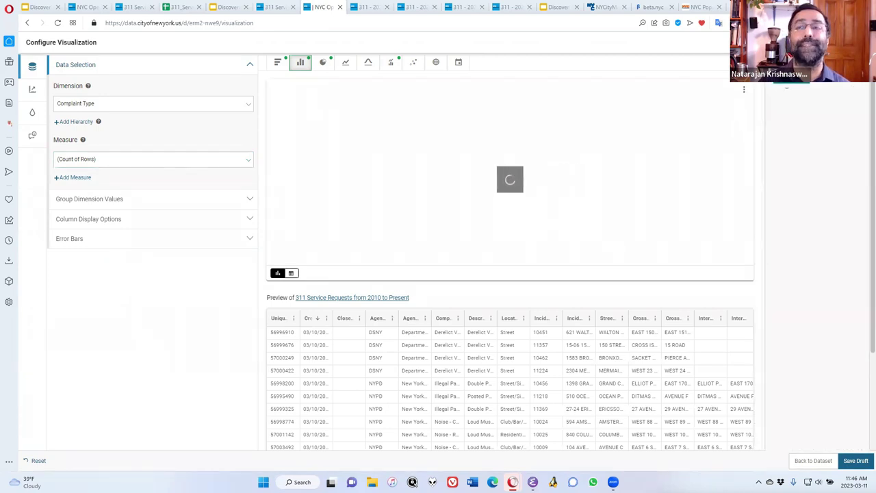
Add a Created Date filter to the visualization and set its start date to 01/01/2023
click(787, 89)
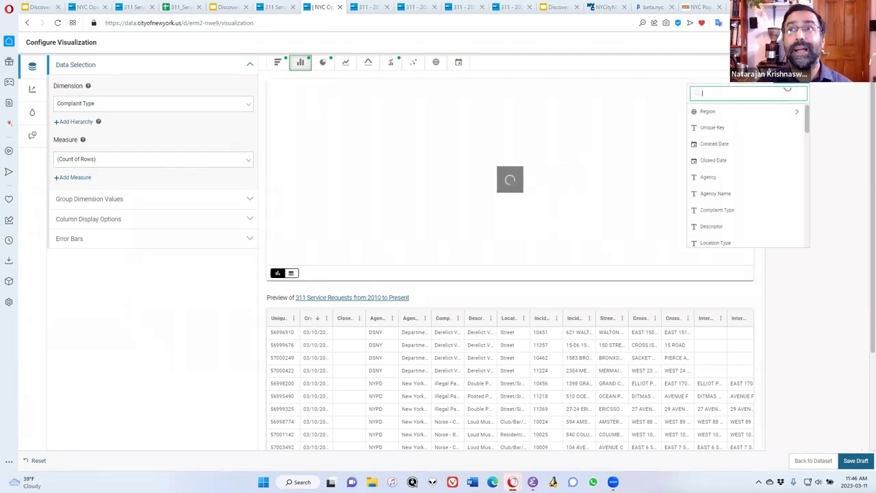
click(731, 143)
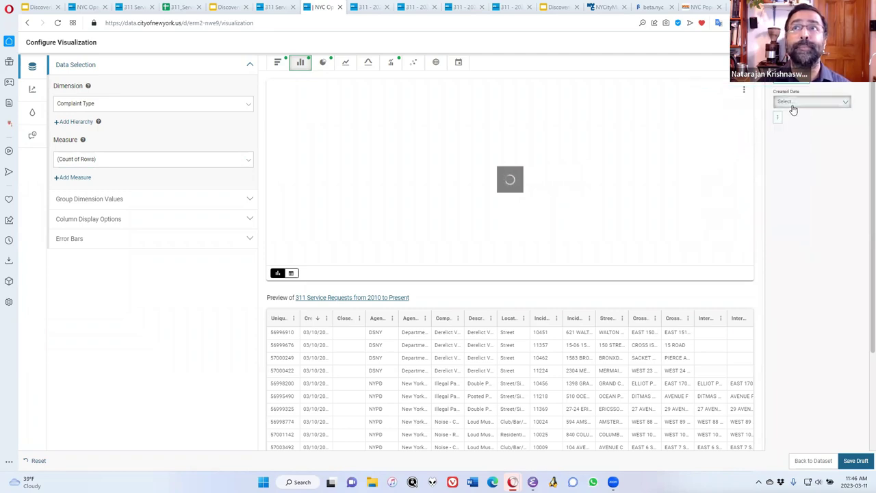
click(790, 128)
double_click(772, 128)
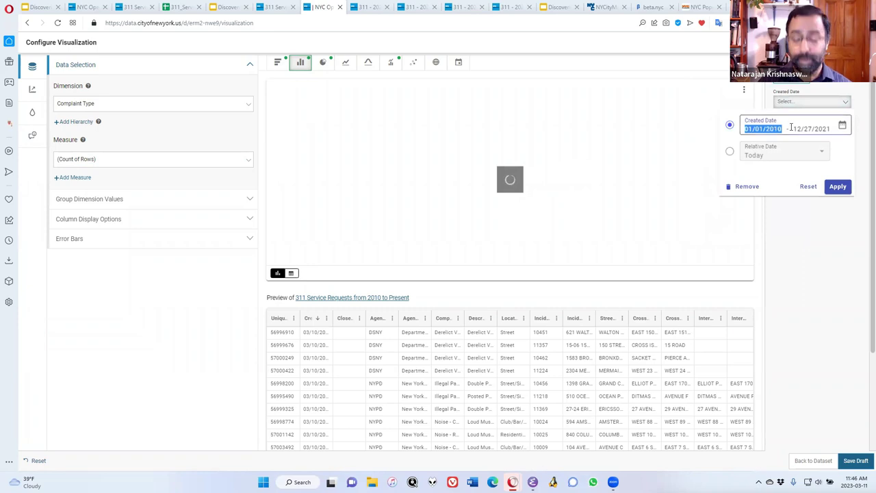
double_click(792, 128)
click(791, 129)
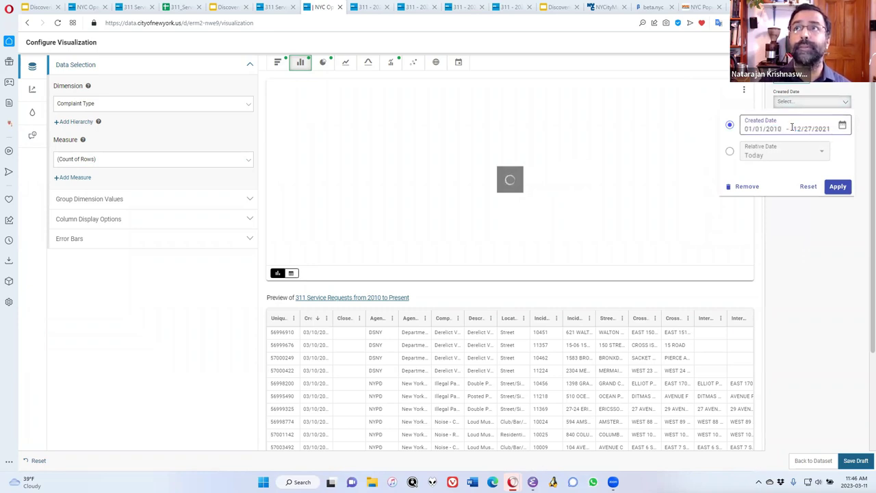
click(792, 128)
click(792, 128)
key(BackSpace)
text(23)
Set the Created Date filter's end date to 03/11/2023 and apply the filter
double_click(792, 128)
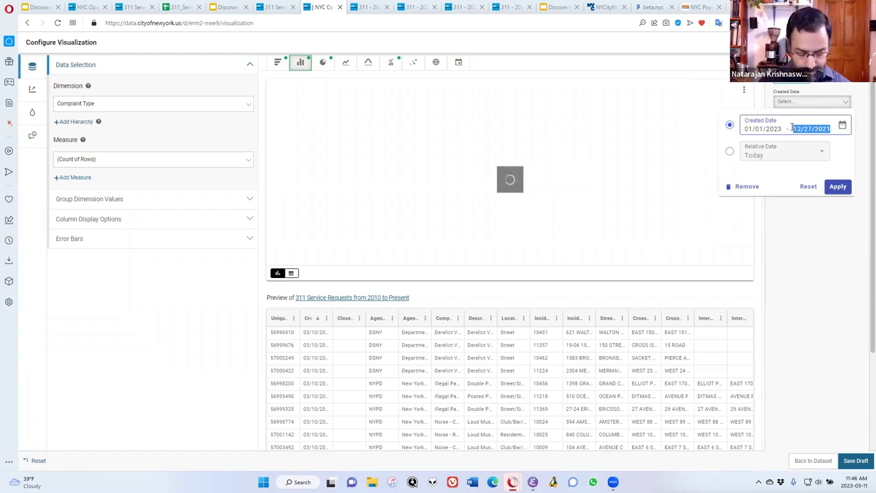
text(03/11/)
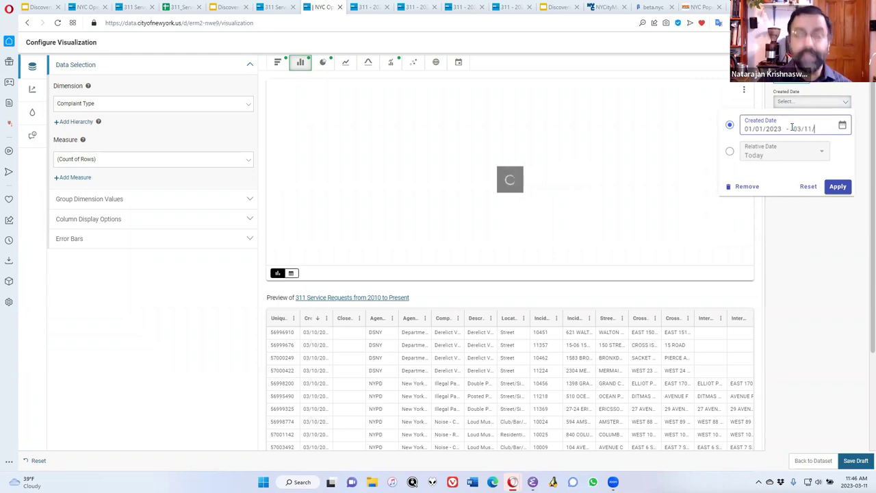
text(2023)
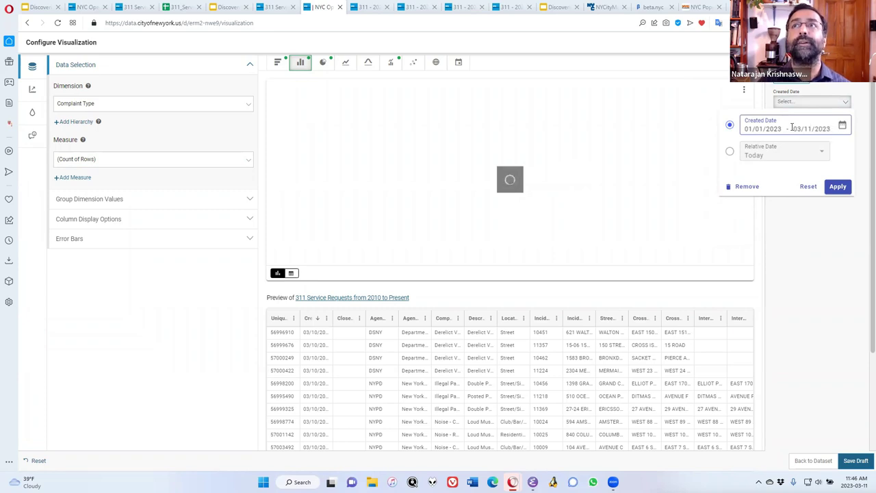
click(836, 186)
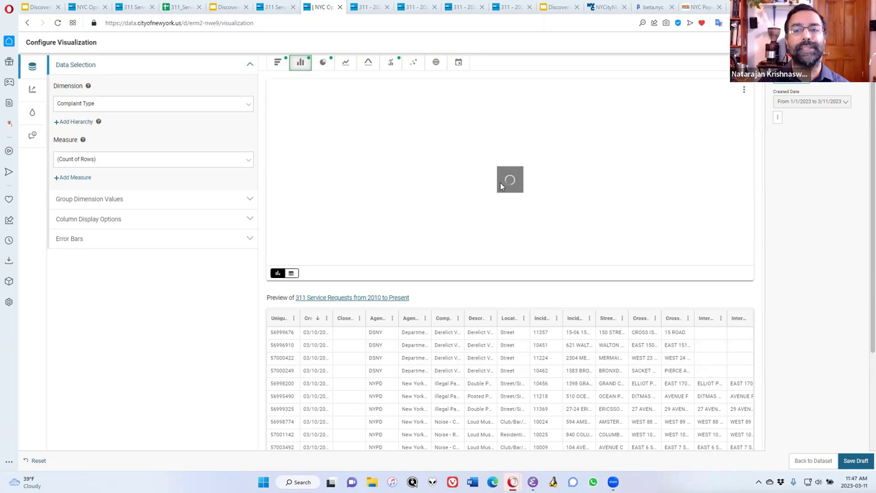
Reload the visualization page and choose Complaint Type as the dimension with (Count of Rows) as the measure
key(F5)
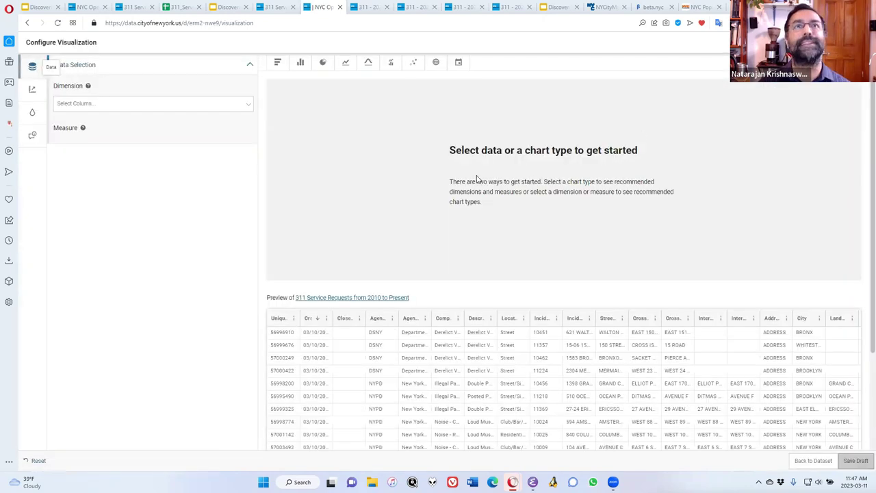
click(96, 108)
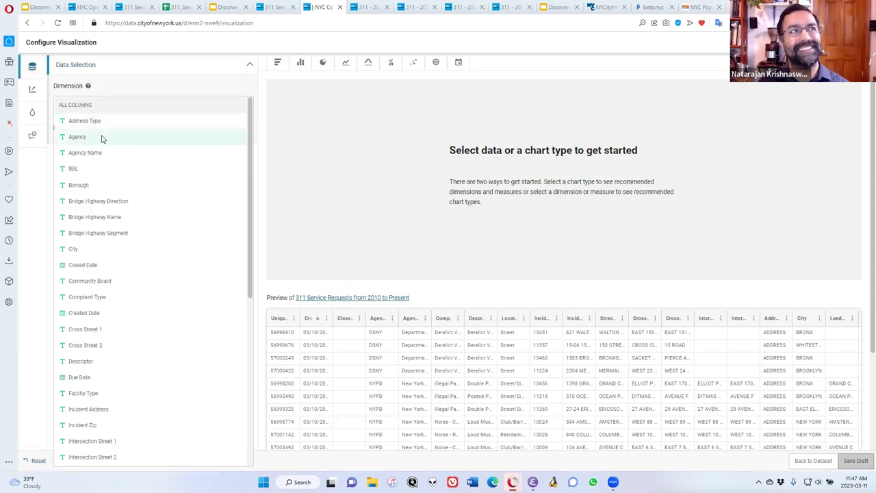
click(126, 299)
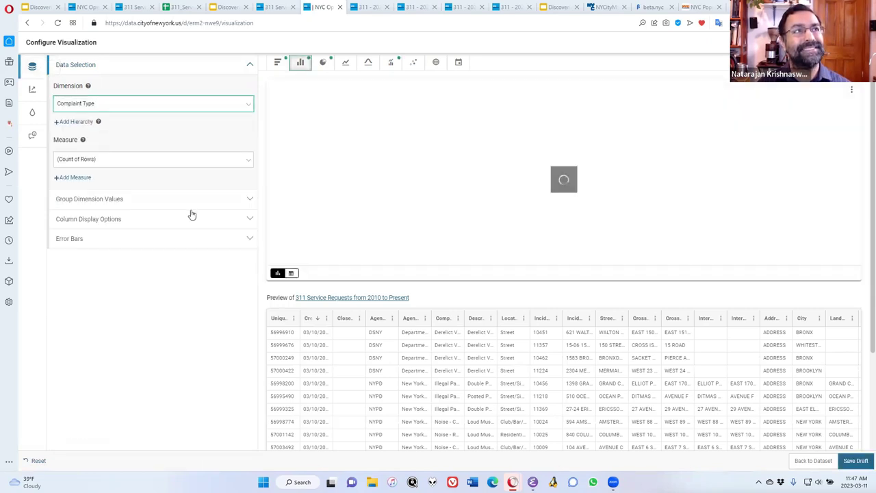
click(162, 165)
click(162, 167)
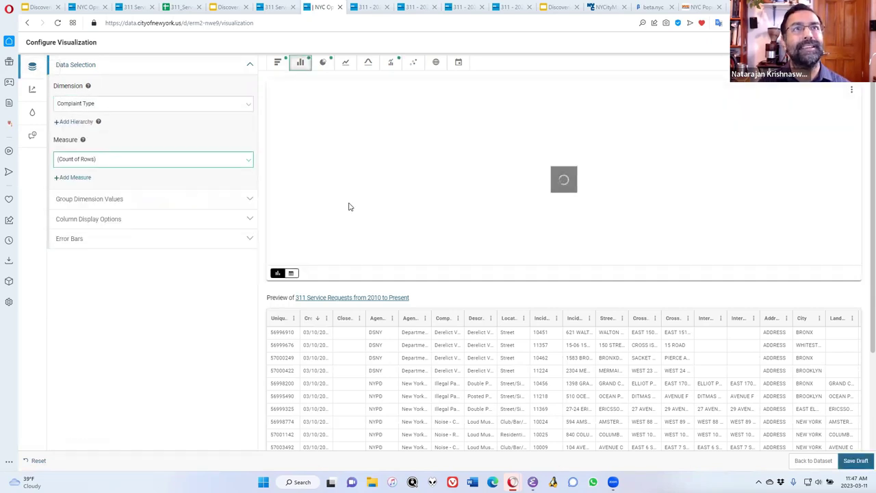
Filter the chart by Created Date from 01/01/2023 to 03/11/2023 and apply the range
click(821, 89)
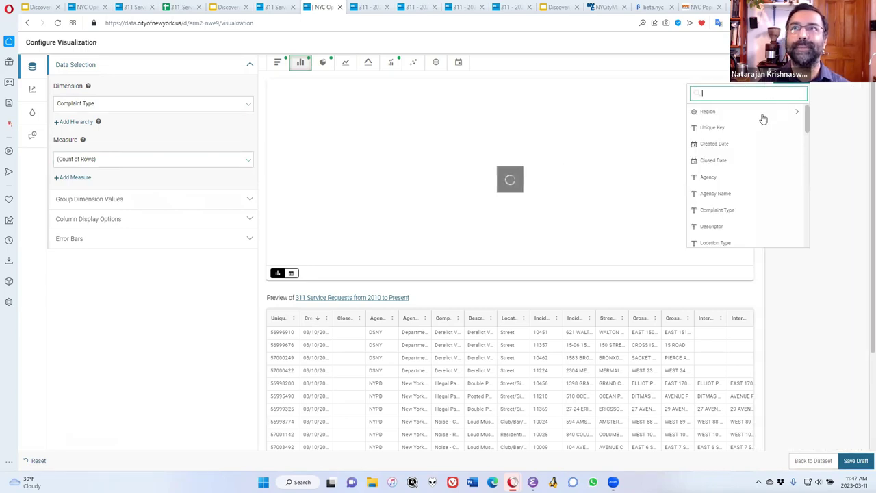
click(722, 146)
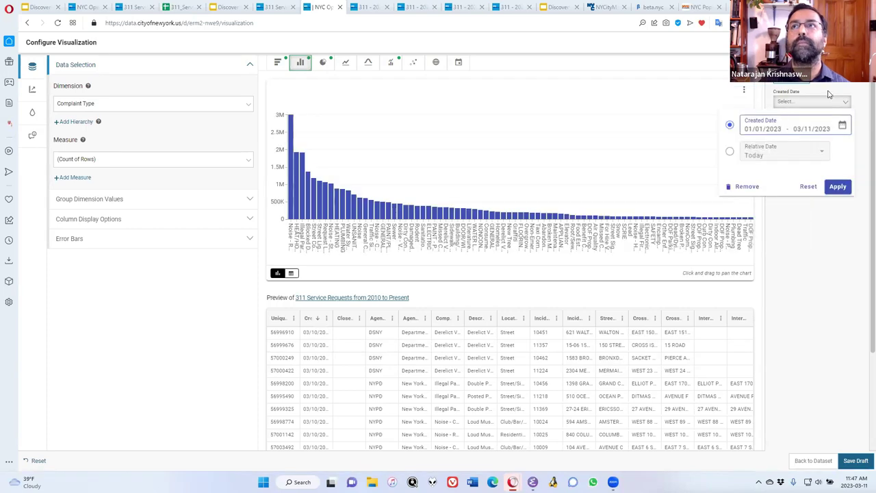
click(832, 190)
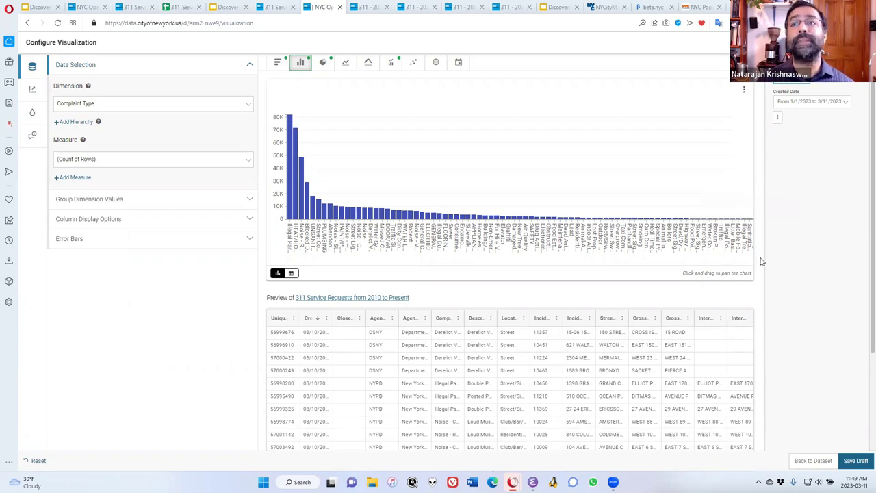
Limit the number of columns displayed in the complaint type chart to 15
scroll(750, 282, down, 2)
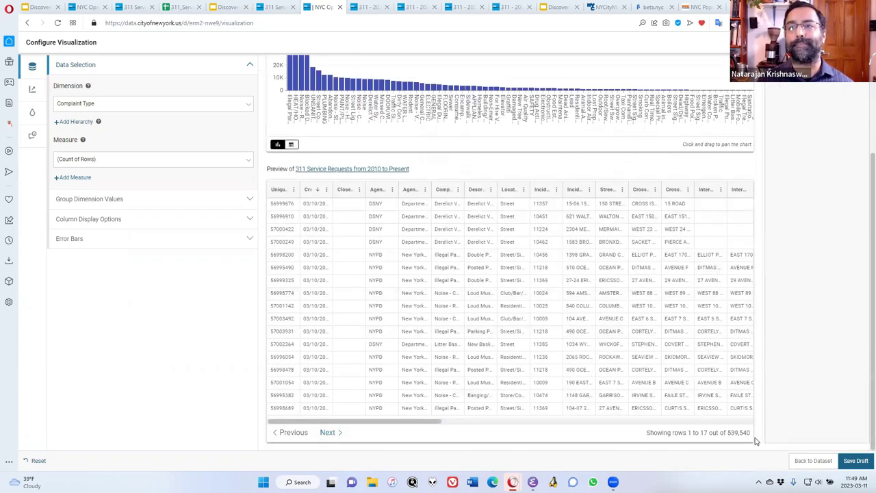
scroll(768, 373, up, 2)
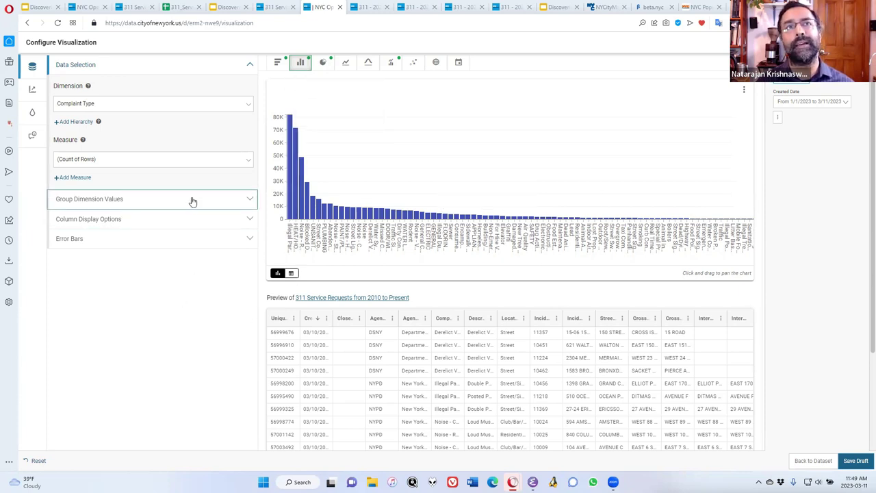
mouse_move(89, 89)
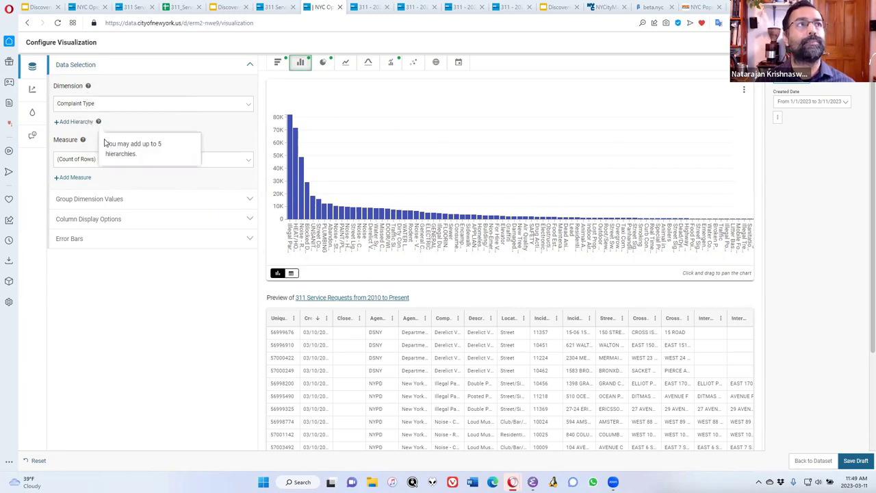
click(89, 221)
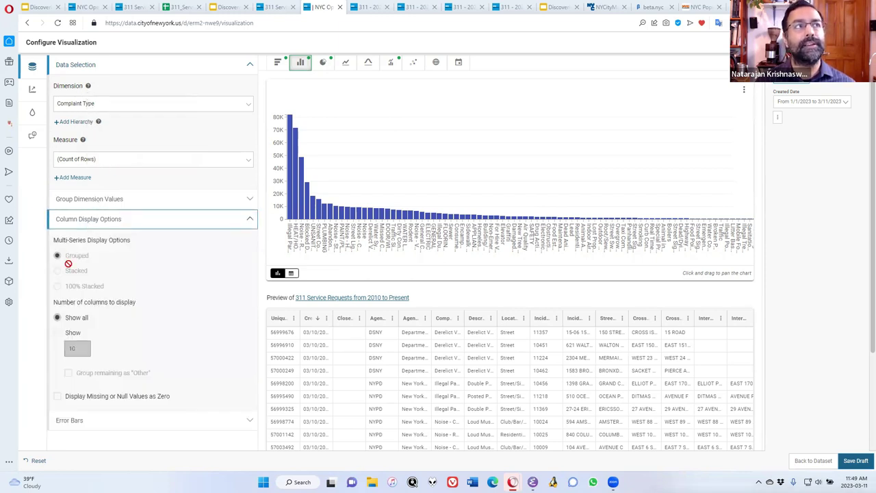
click(56, 332)
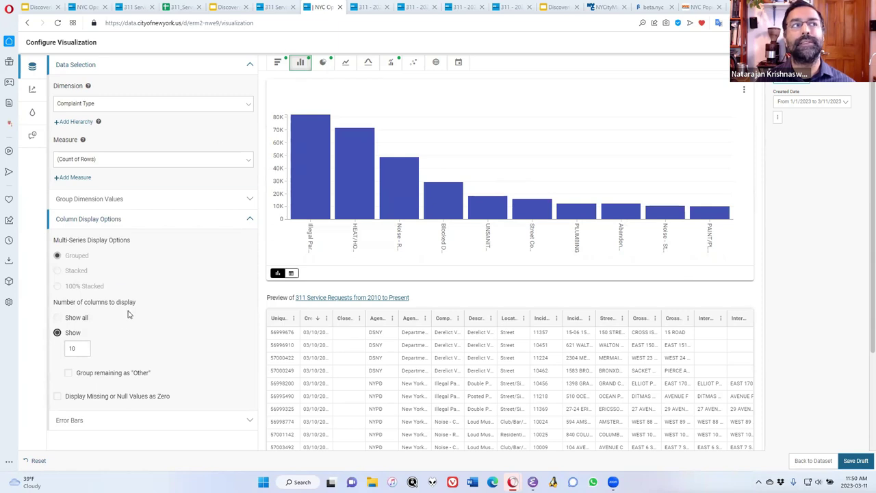
click(75, 344)
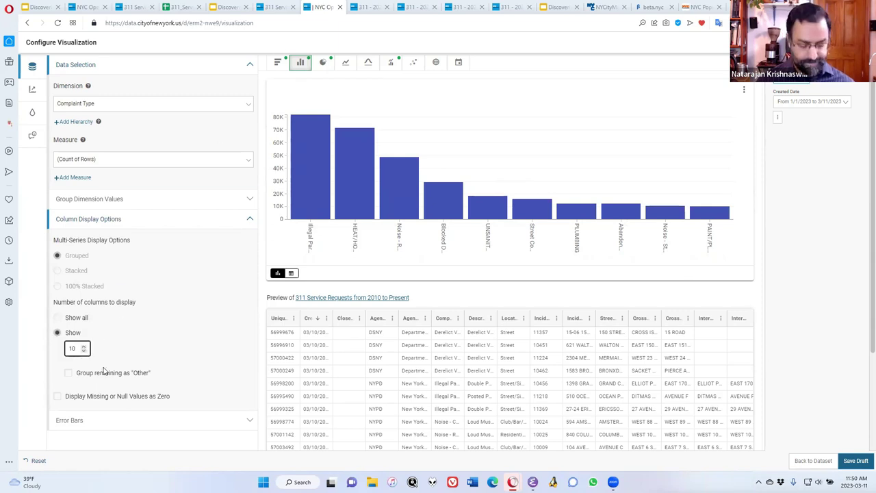
key(BackSpace)
text(5)
click(131, 334)
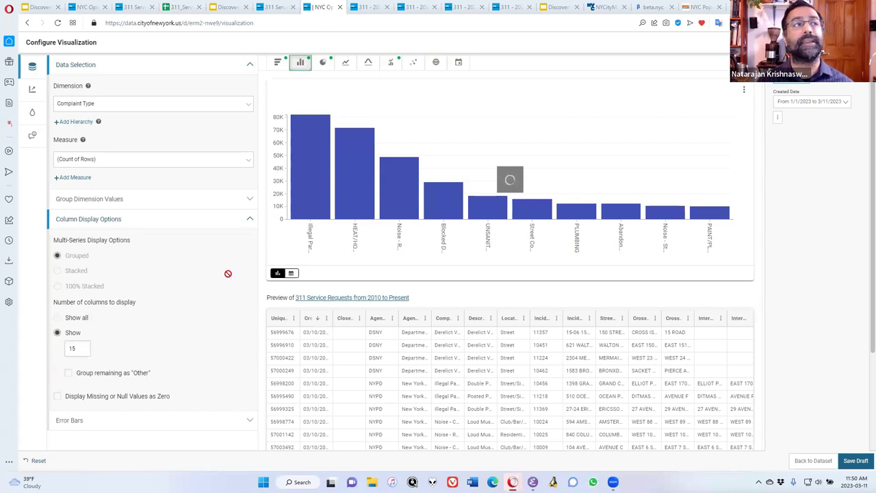
Try grouping the remaining complaint types as "Other" and turn the grouping off again
click(68, 373)
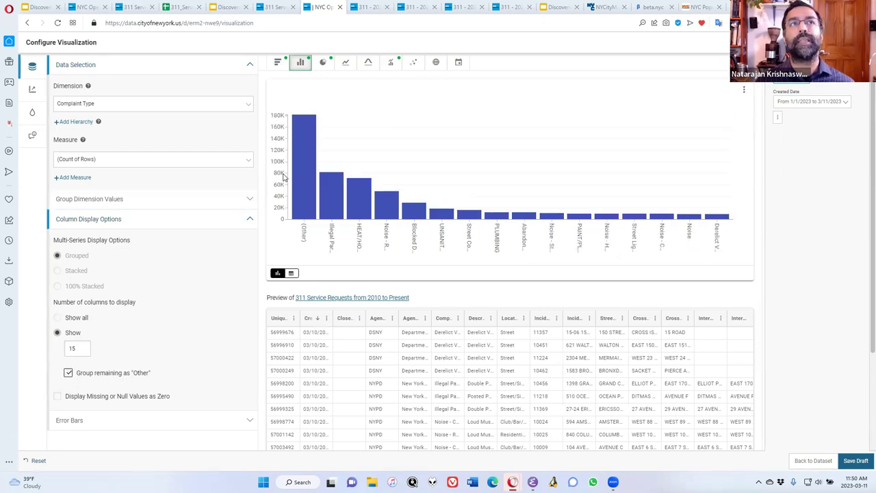
mouse_move(297, 183)
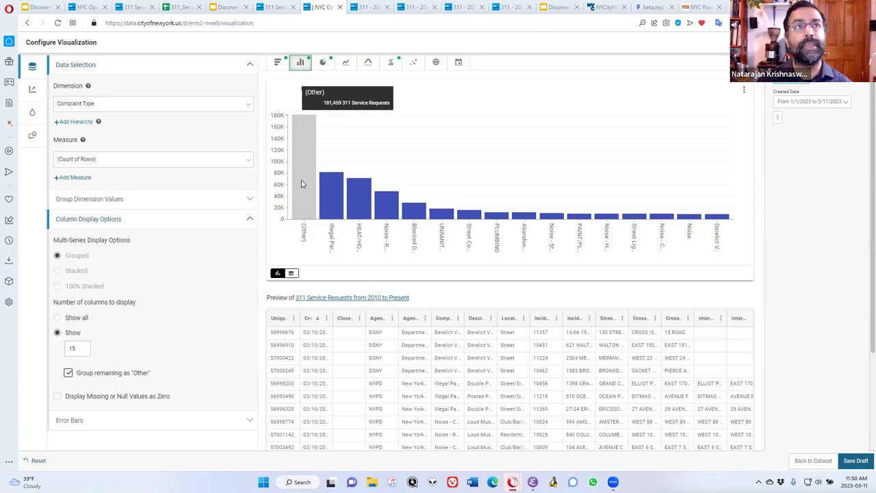
mouse_move(341, 186)
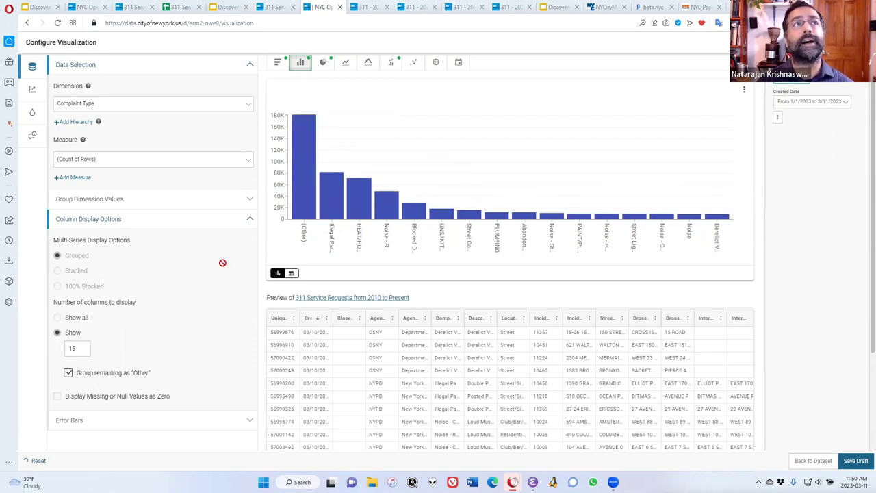
click(69, 372)
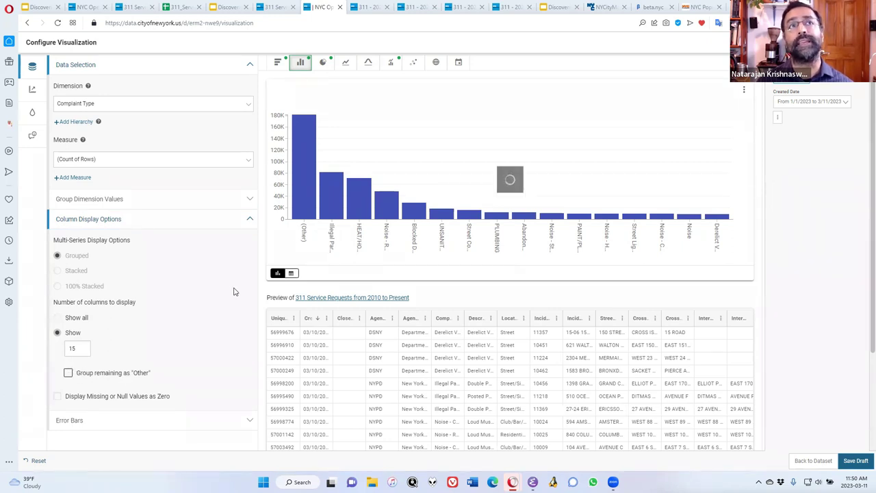
Add a Community Board filter for 04 MANHATTAN, apply it, and inspect the filtered chart and preview rows
click(778, 117)
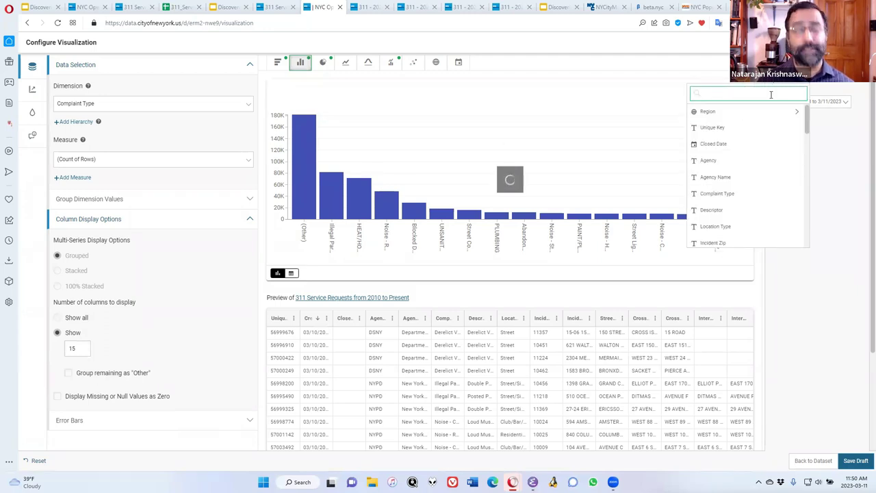
text(comm)
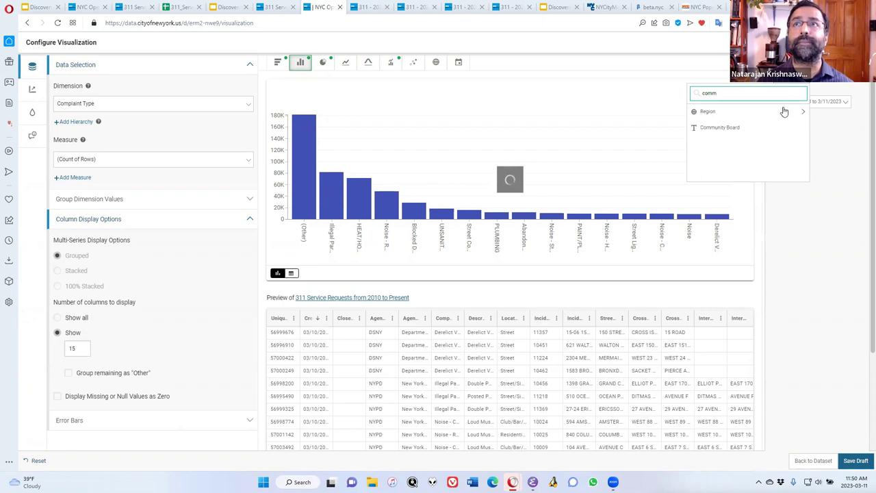
click(767, 128)
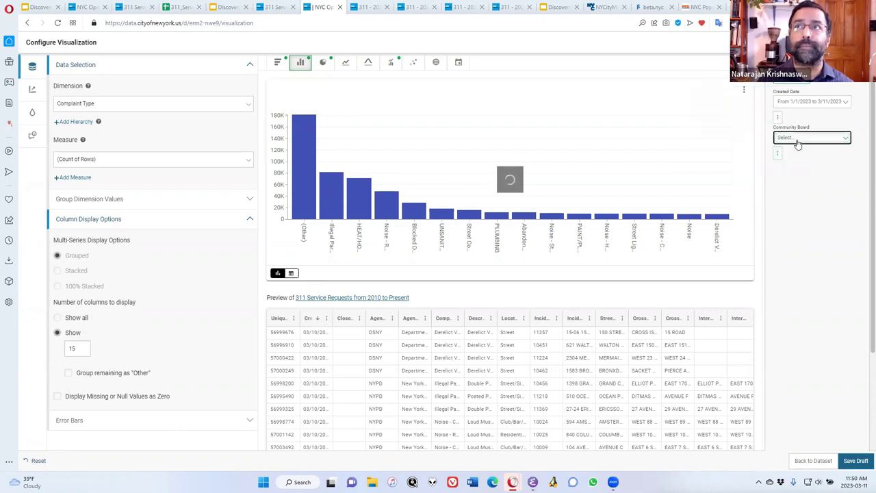
click(797, 139)
text(04 MANH)
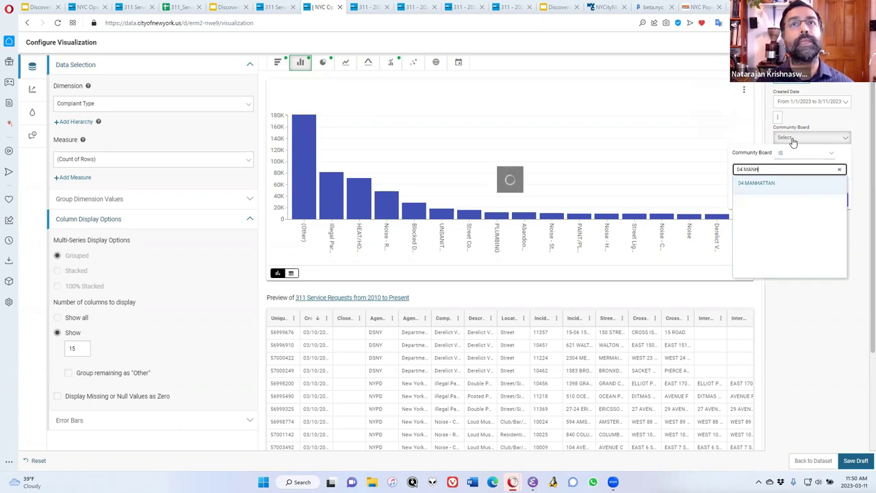
click(773, 185)
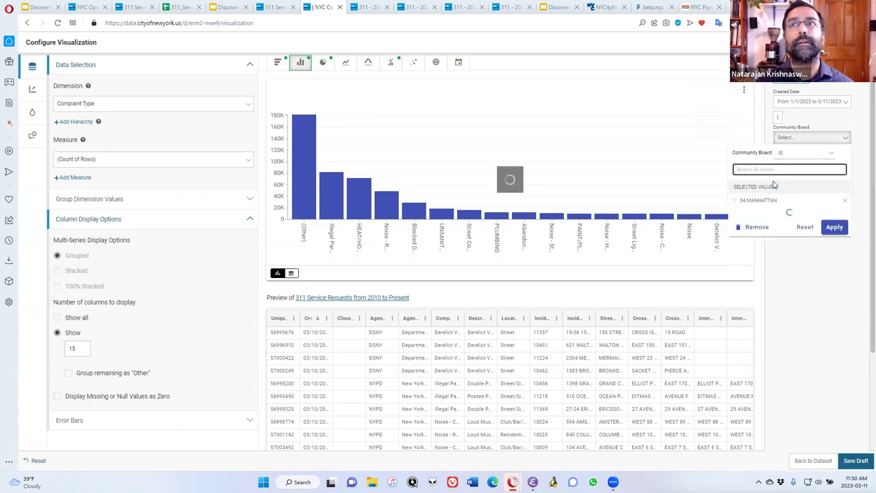
click(834, 226)
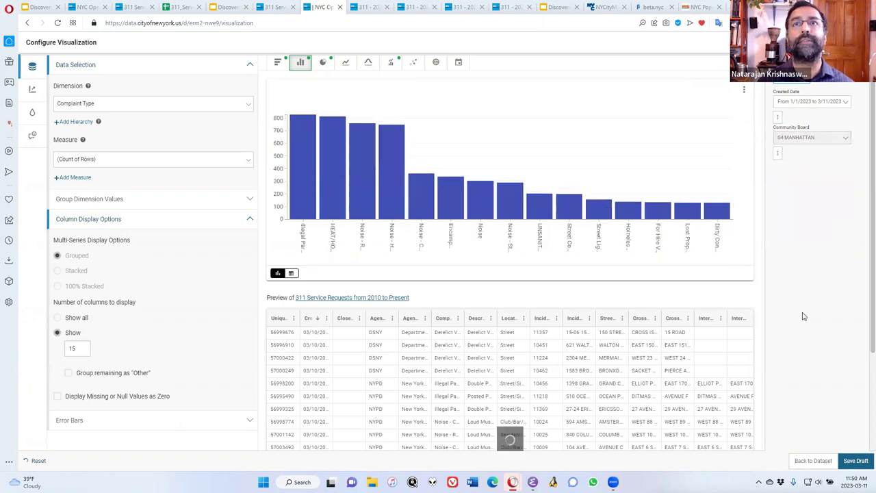
mouse_move(412, 220)
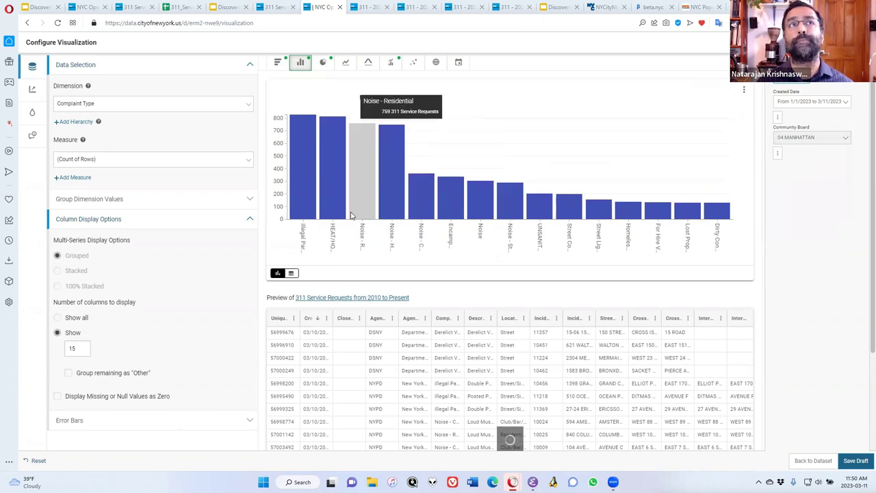
mouse_move(295, 207)
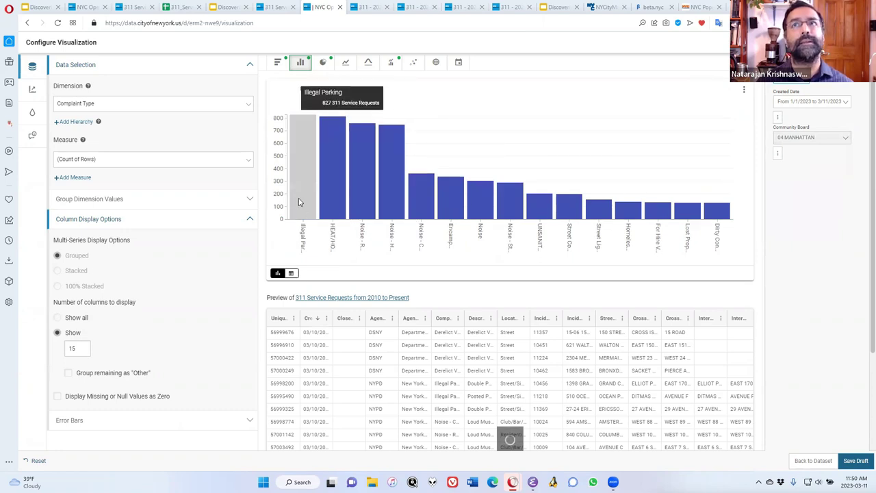
scroll(551, 396, down, 2)
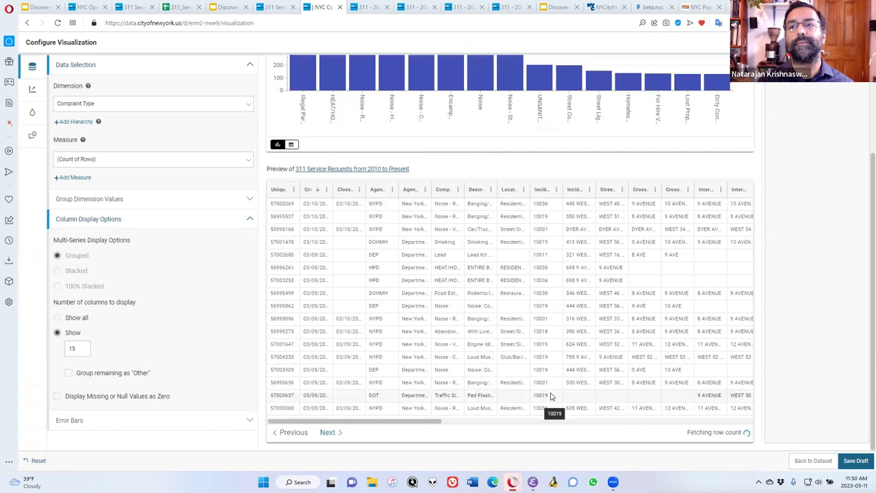
scroll(258, 195, up, 2)
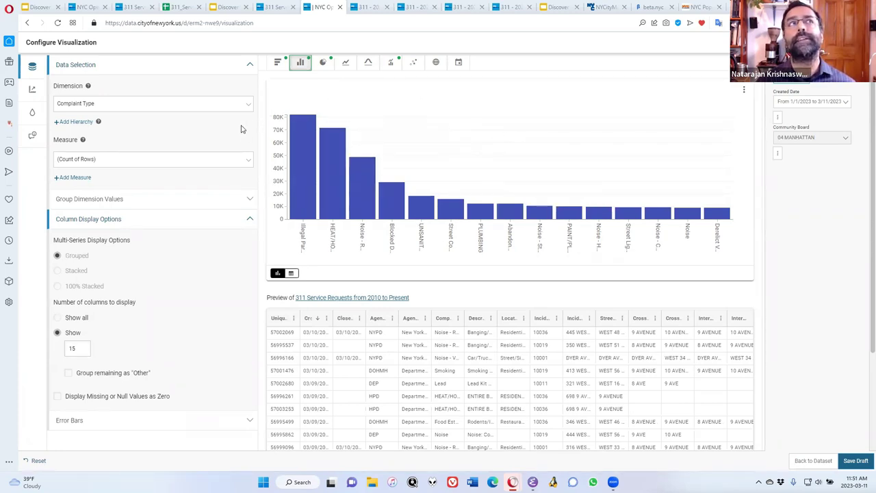
Try a bar chart and a timeline chart, using Created Date as the timeline's dimension
click(278, 63)
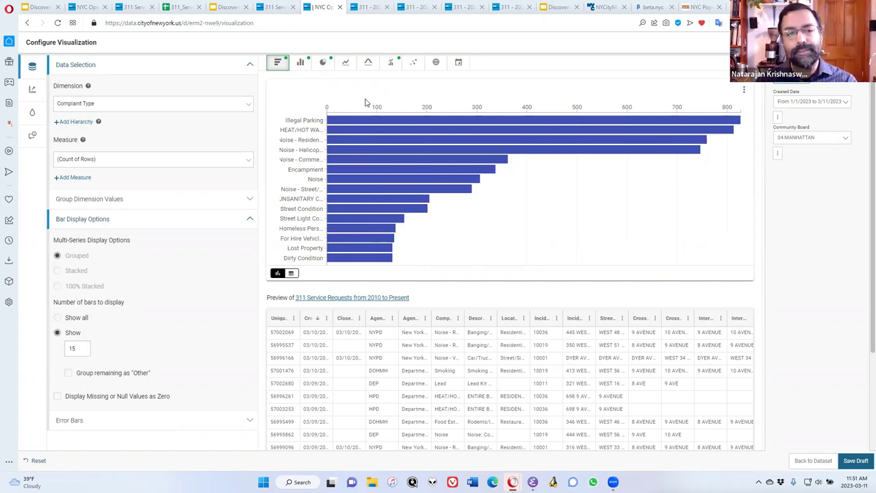
click(346, 63)
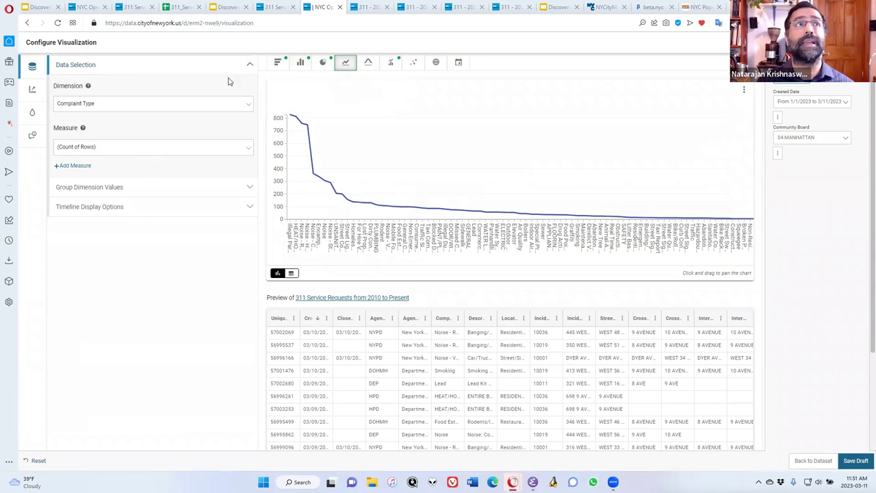
click(245, 105)
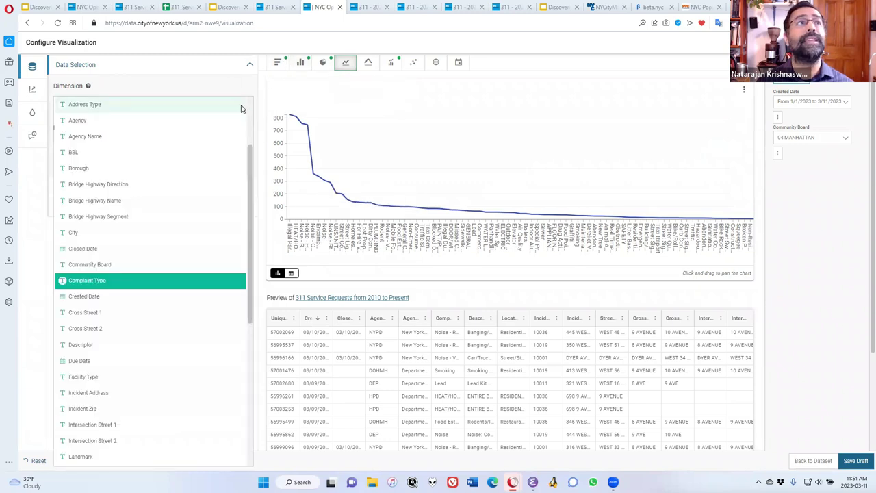
click(208, 303)
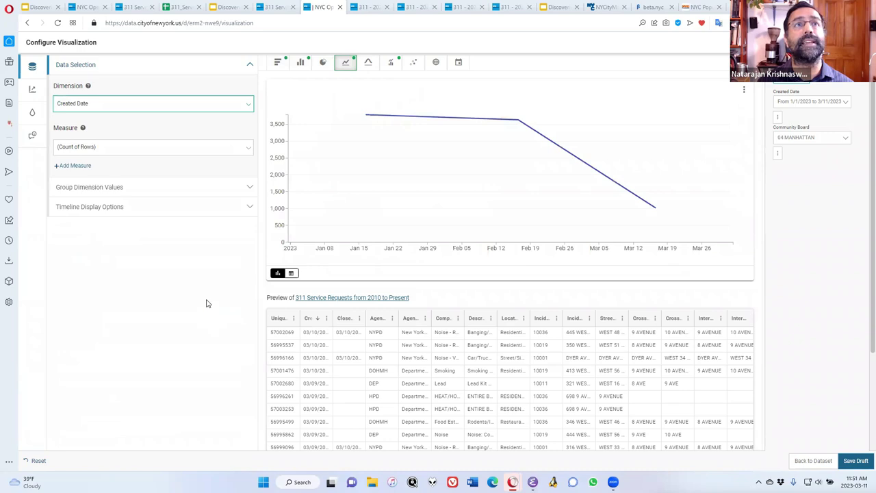
mouse_move(334, 209)
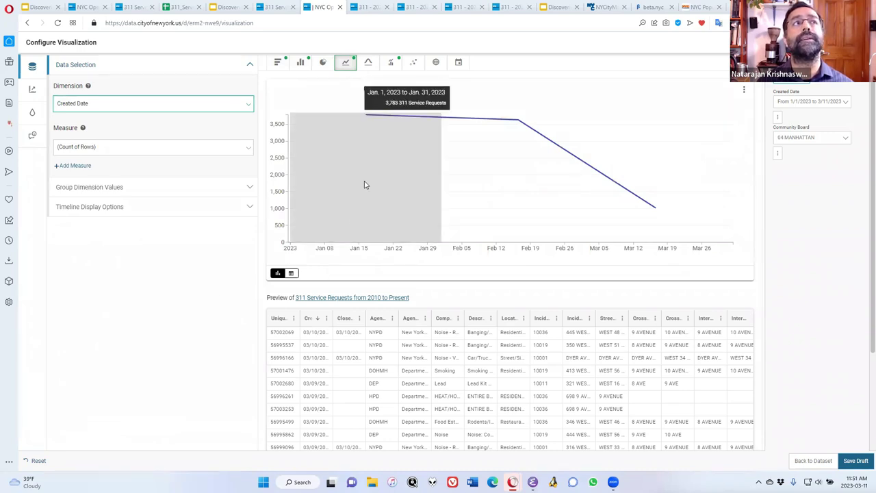
mouse_move(511, 137)
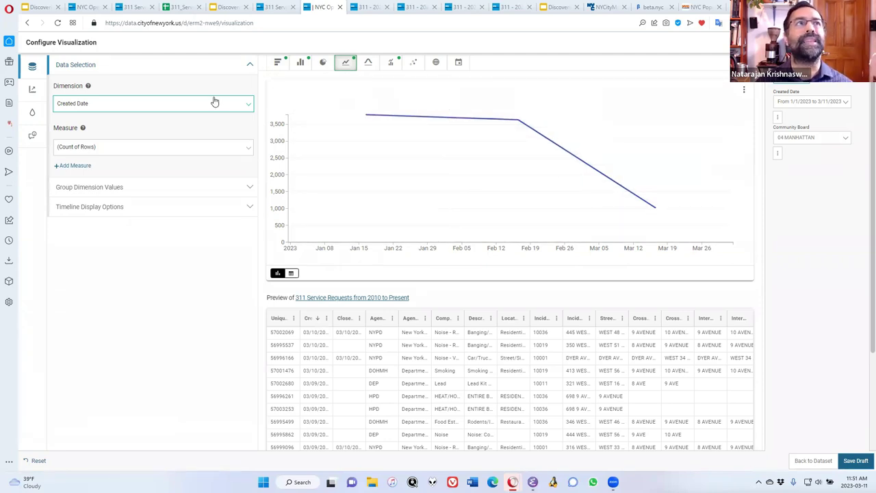
Set the dimension back to Complaint Type, switch to a horizontal bar chart, and inspect the counts of individual bars
click(215, 104)
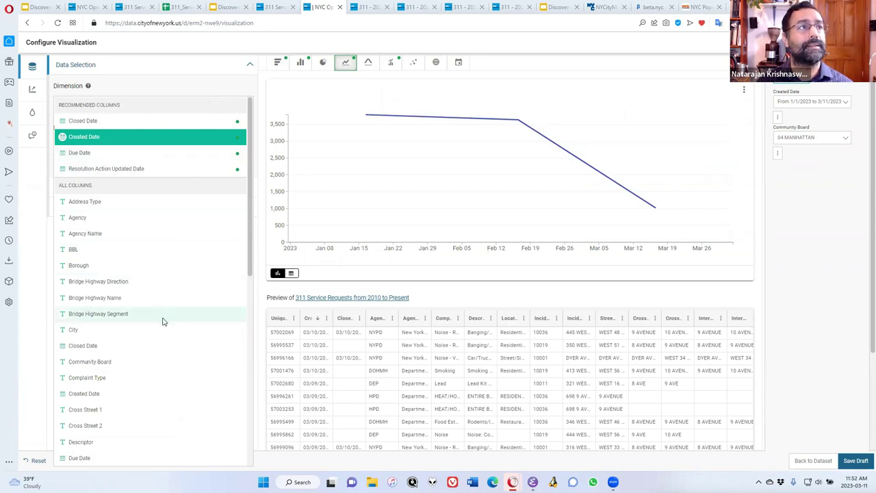
click(152, 379)
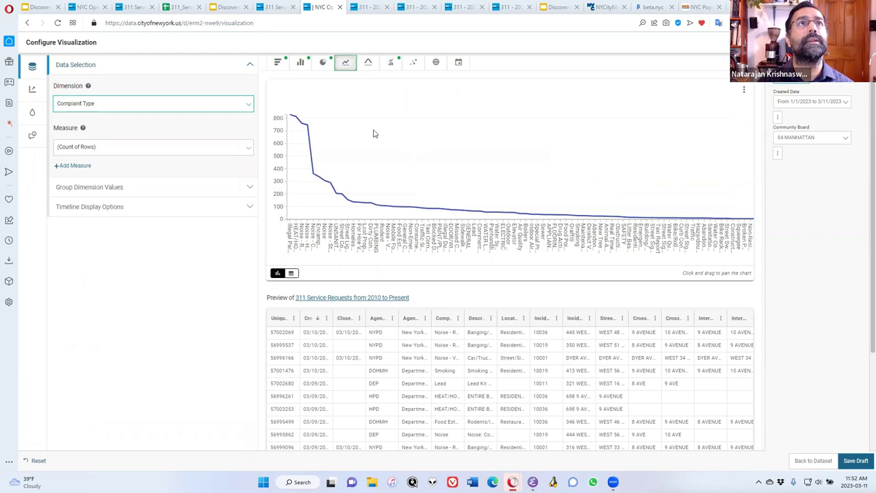
click(300, 66)
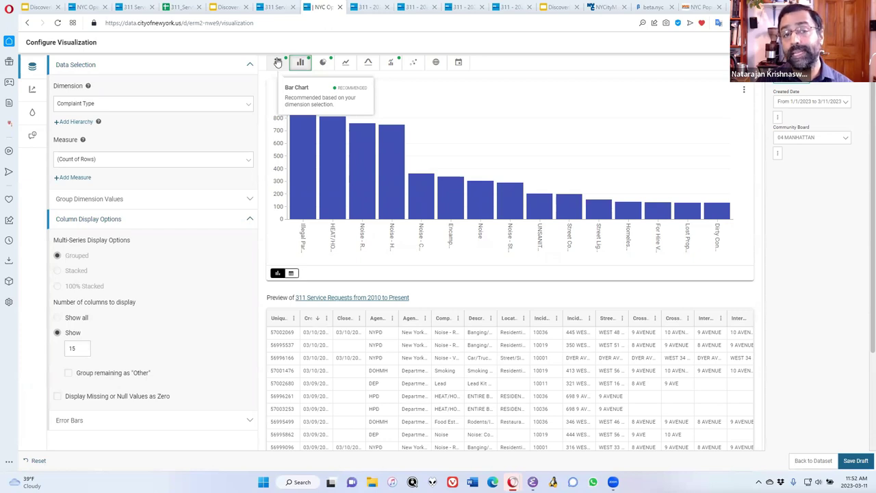
click(277, 63)
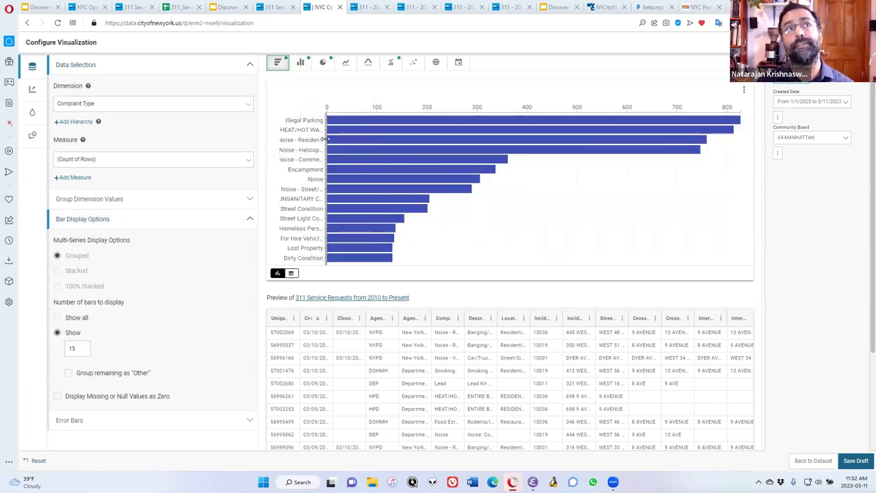
mouse_move(375, 122)
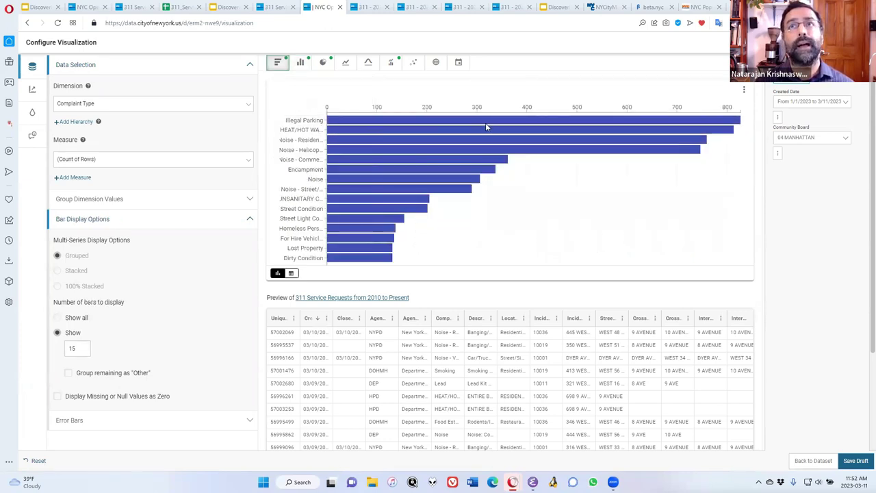
mouse_move(400, 259)
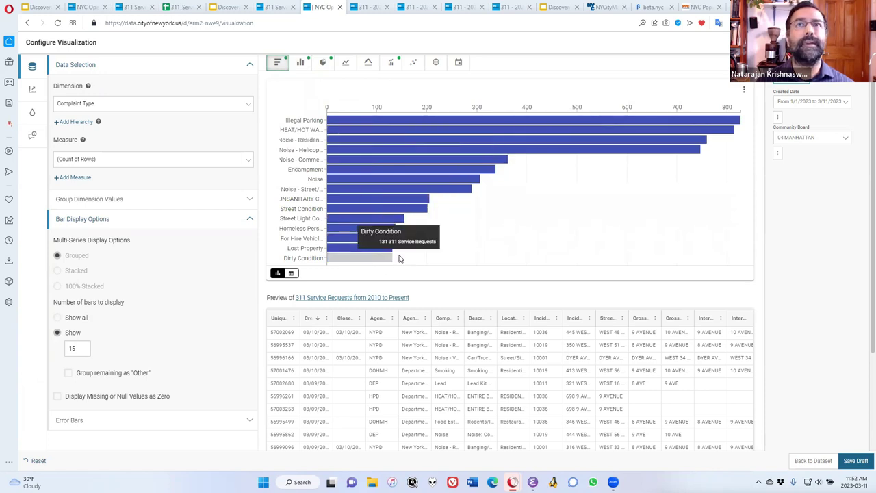
mouse_move(674, 151)
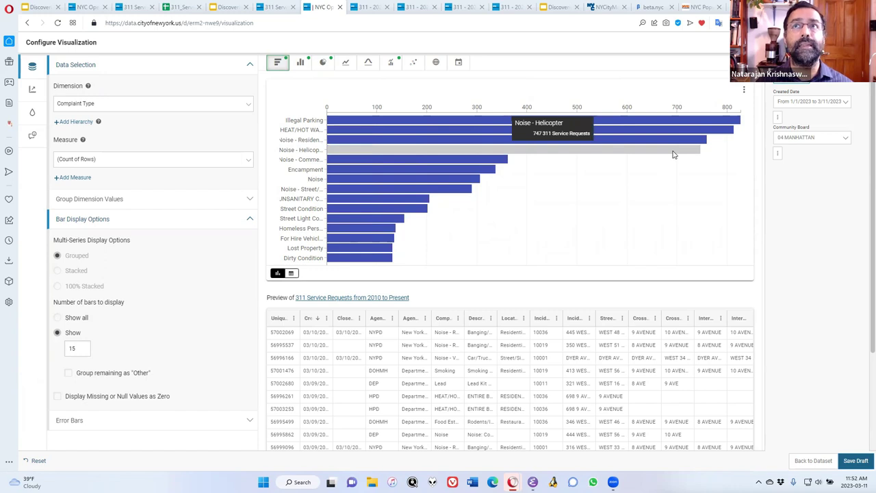
mouse_move(688, 137)
mouse_move(698, 123)
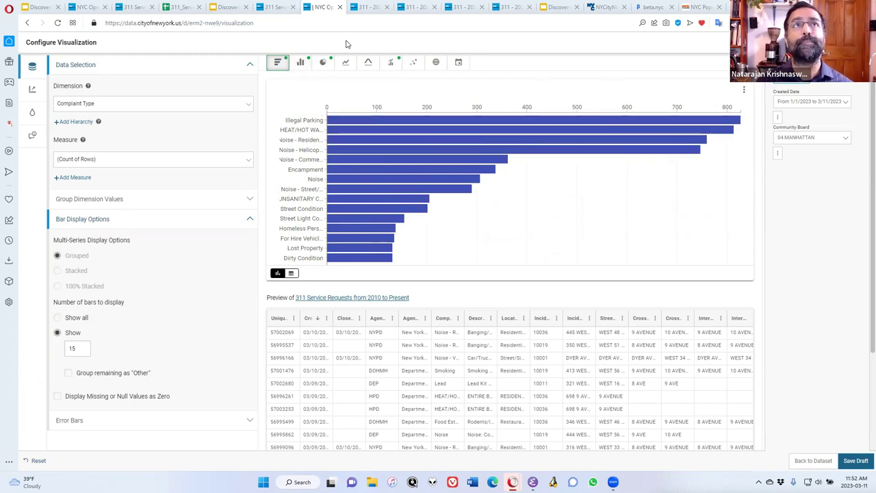
Open the saved "311 - 2023 MN04 - Complaint Type" and "311 - 2023 MN04 - Agency" visualizations for editing
click(364, 8)
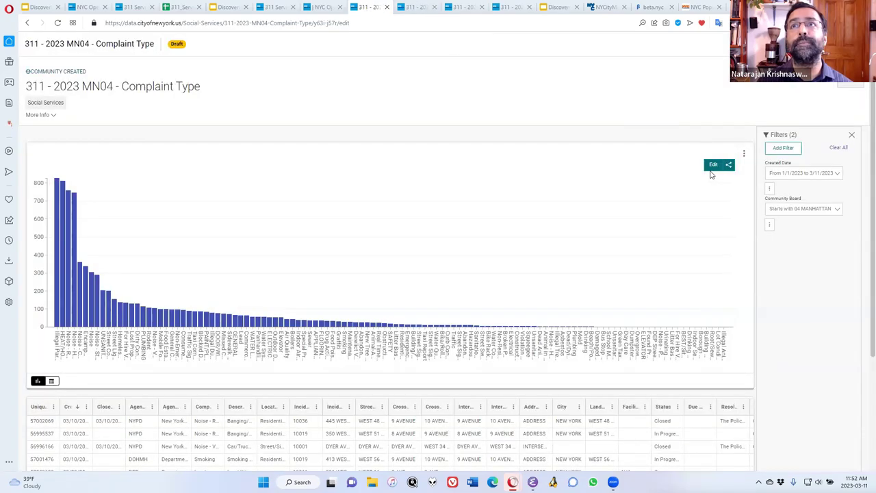
click(712, 166)
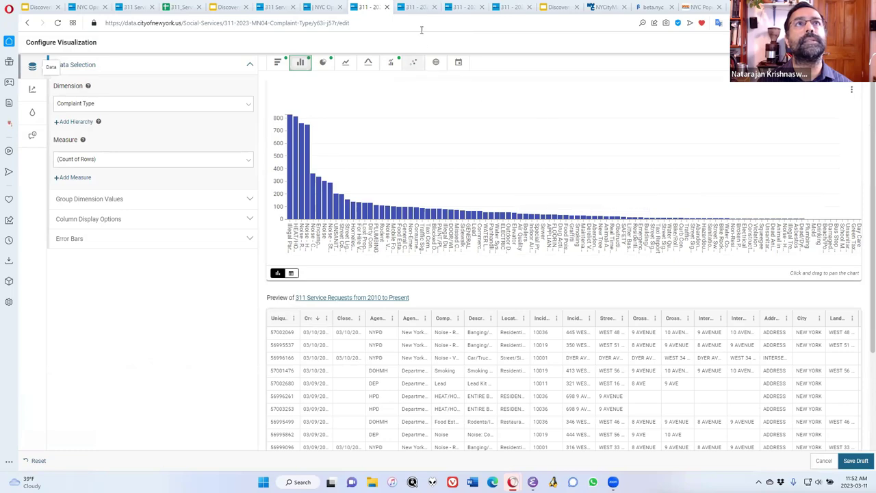
click(412, 7)
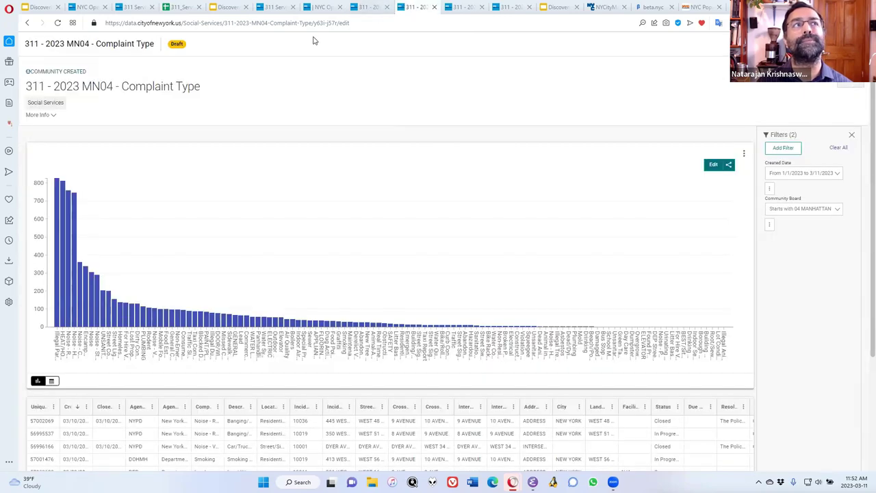
click(451, 12)
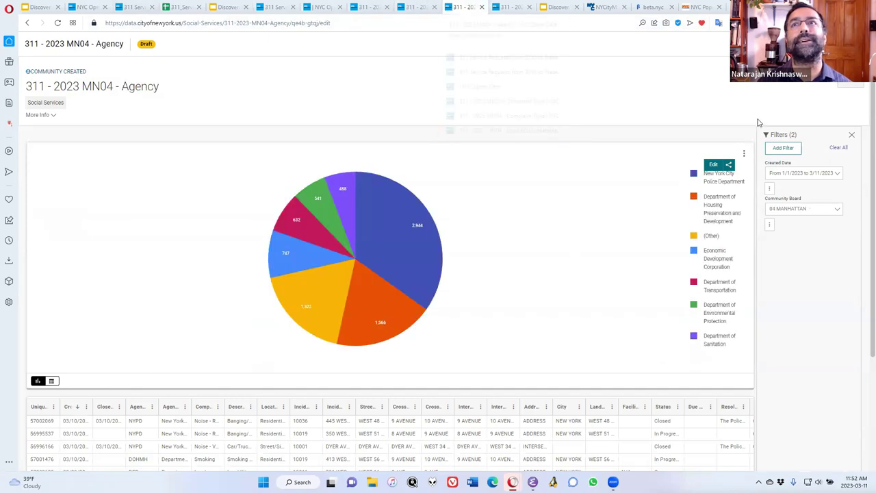
click(718, 164)
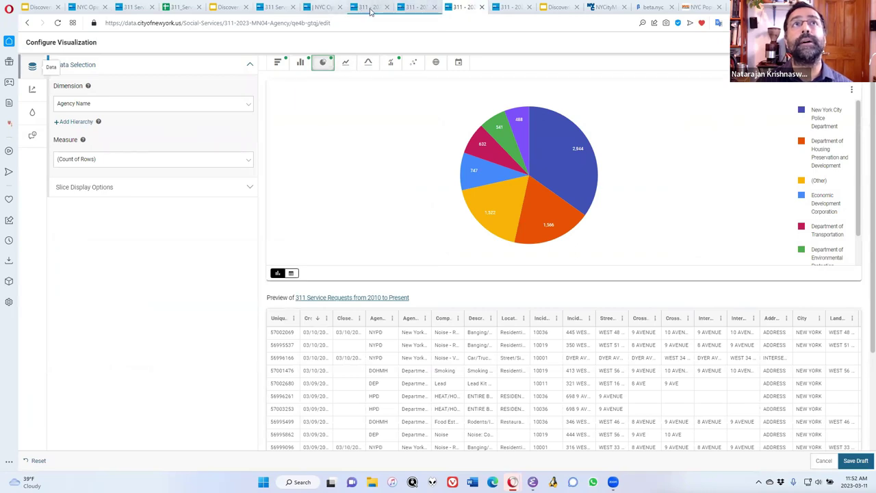
Compare the unsaved complaint-type bar chart with the saved Complaint Type column chart and the Agency pie chart
click(313, 8)
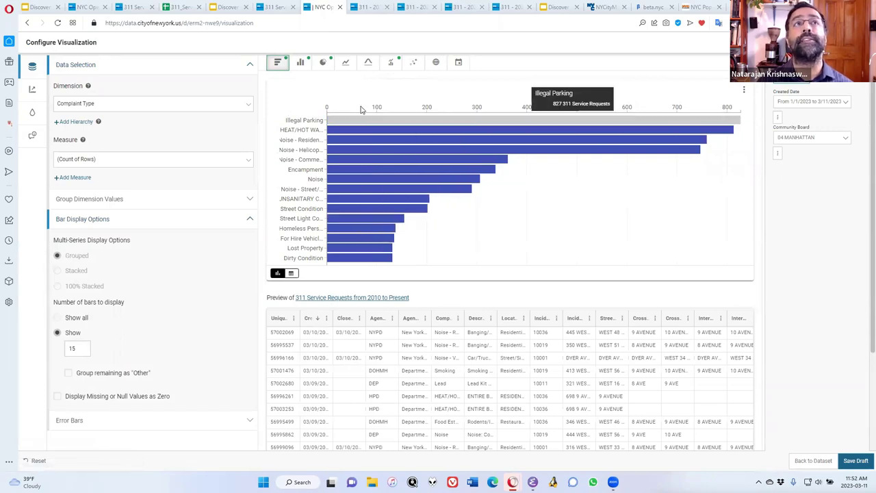
click(376, 7)
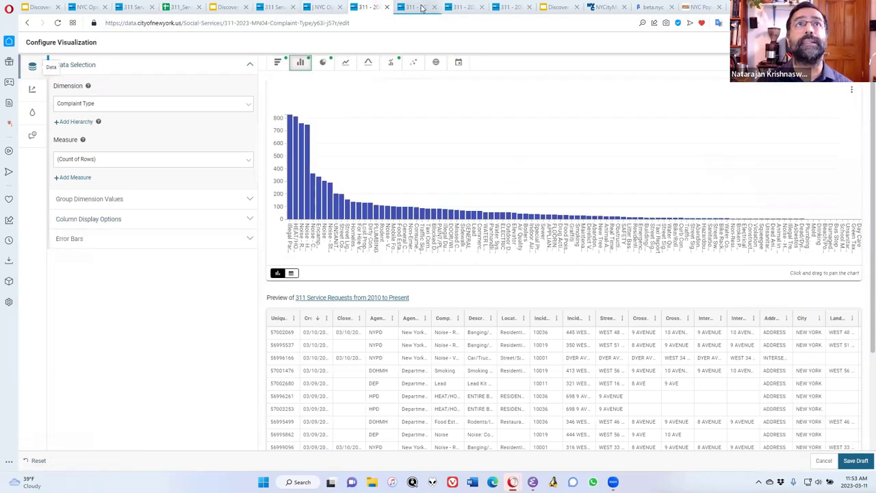
click(419, 8)
click(472, 8)
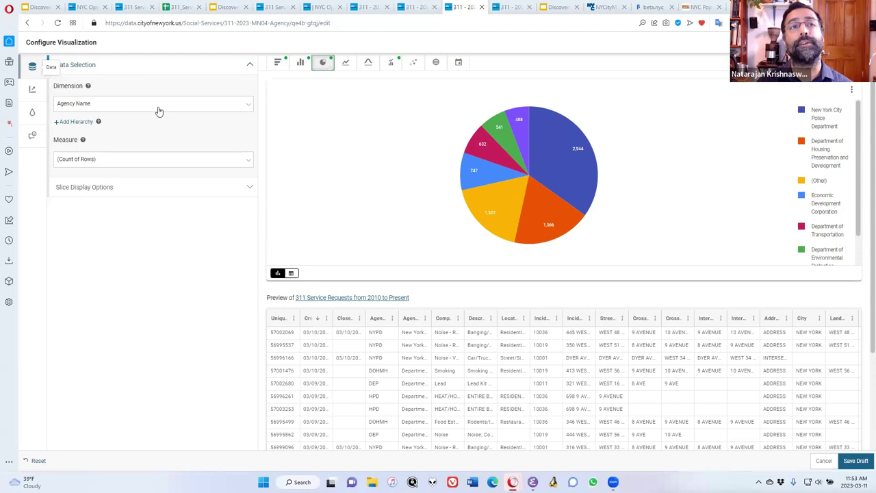
Try showing 12 slices in the Agency pie chart and inspect the individual agency slices and the full legend
click(140, 194)
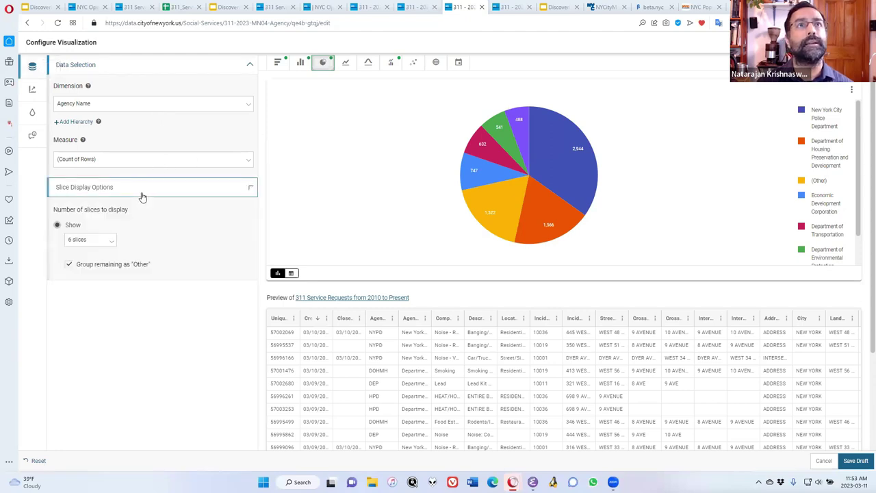
click(95, 241)
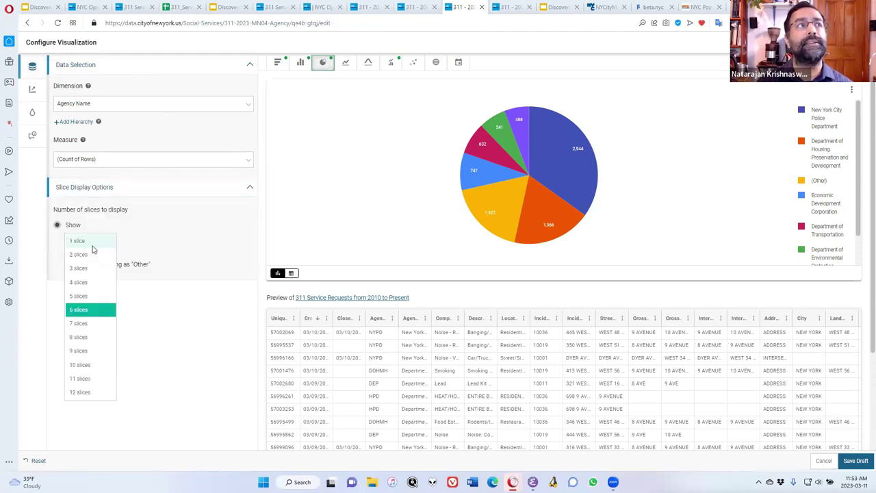
click(96, 394)
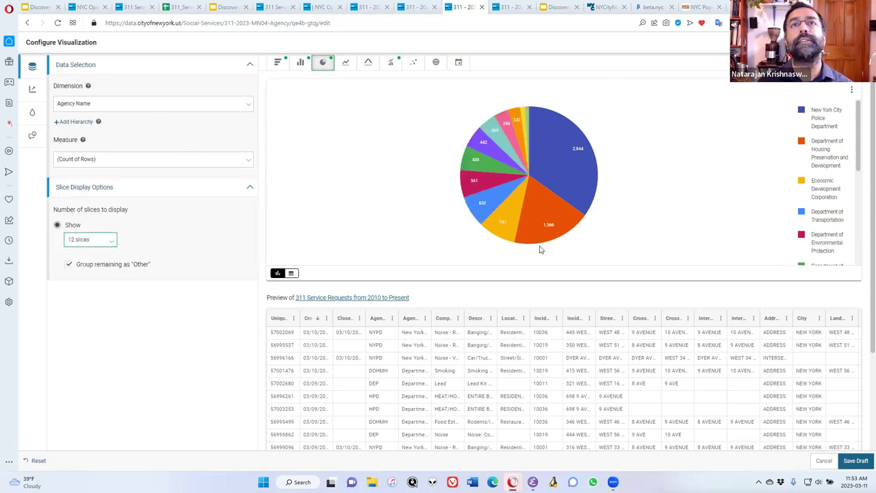
mouse_move(482, 202)
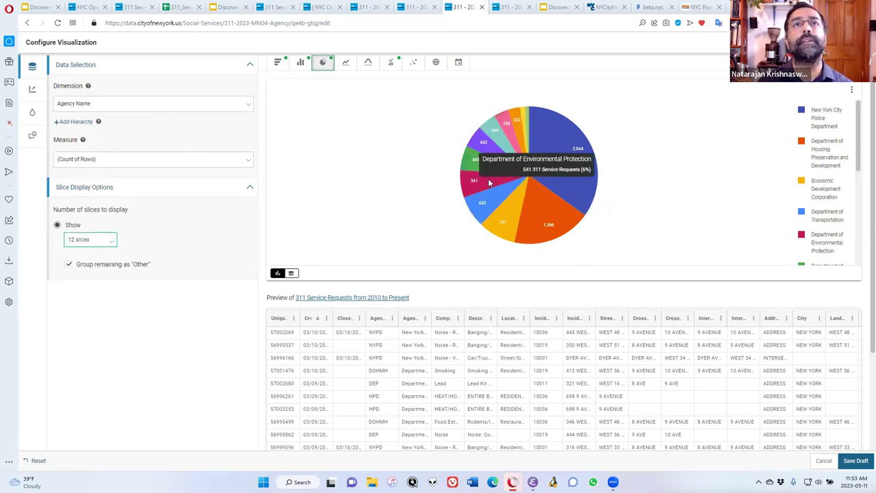
mouse_move(509, 156)
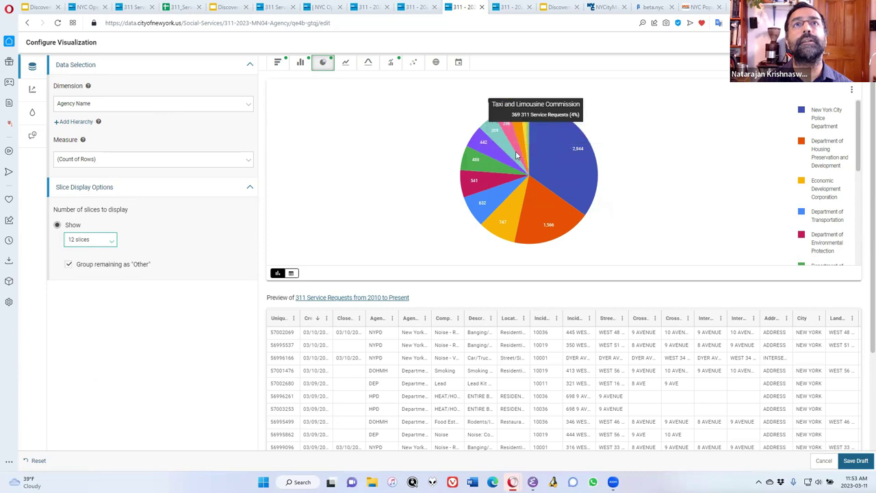
mouse_move(523, 139)
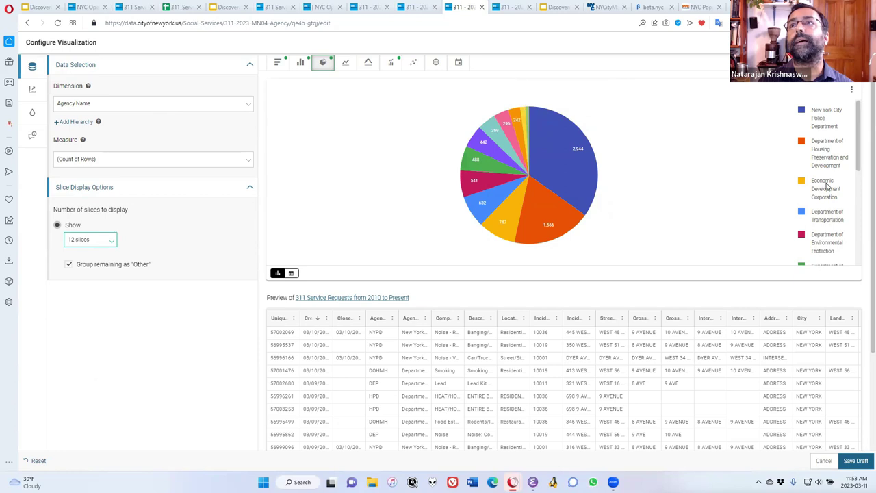
scroll(829, 186, down, 3)
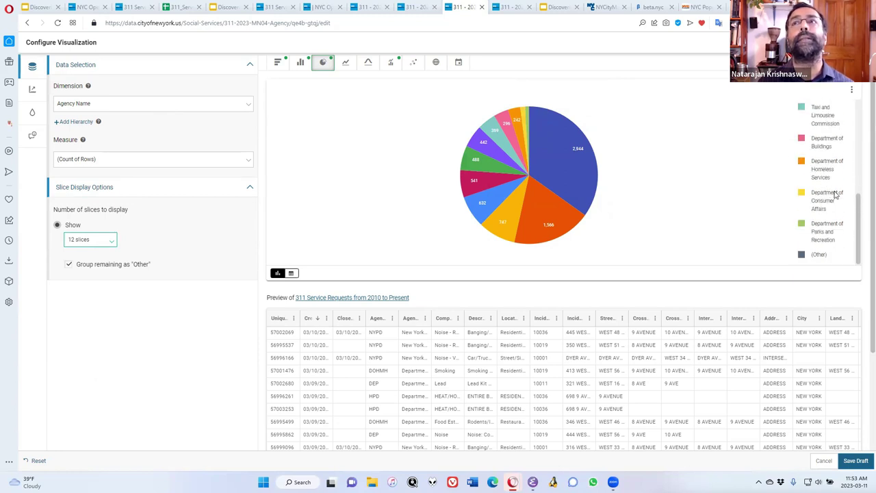
scroll(835, 195, up, 3)
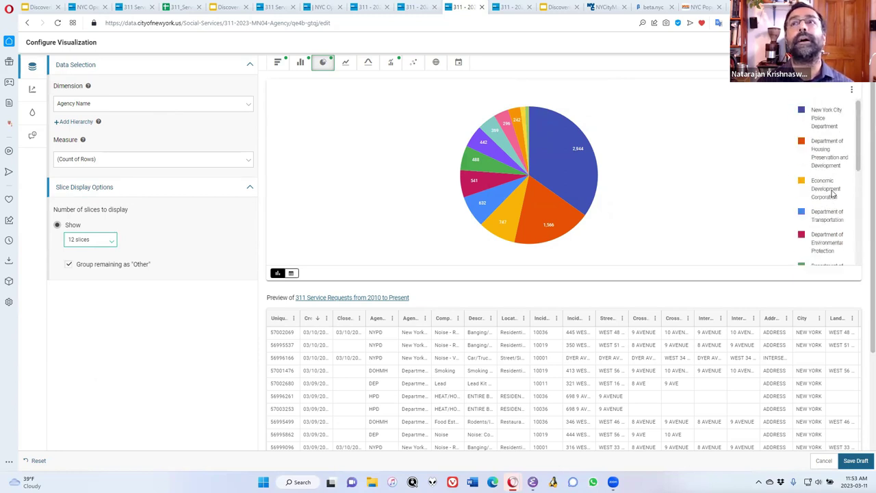
Set the Agency pie chart back to 6 slices and check its slices
click(106, 239)
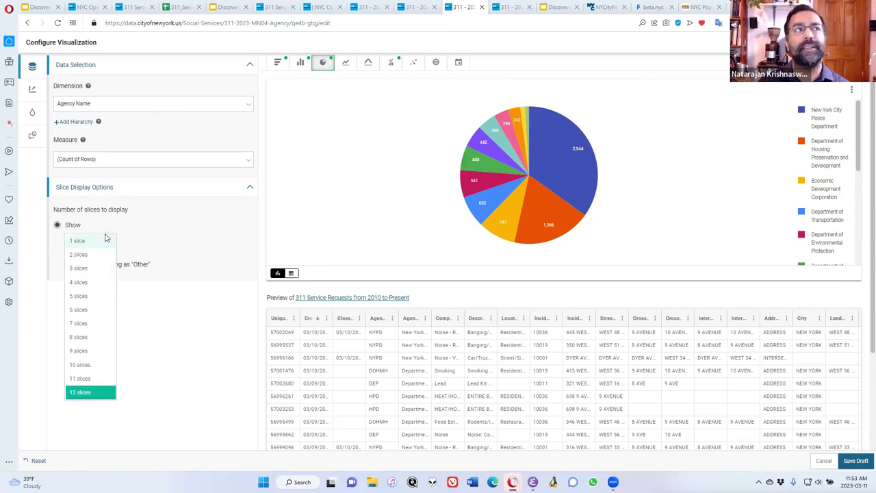
click(79, 310)
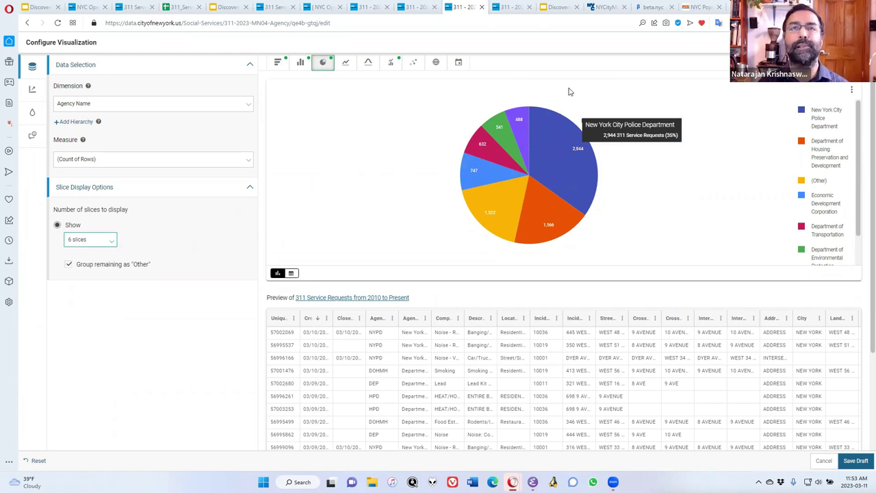
mouse_move(520, 195)
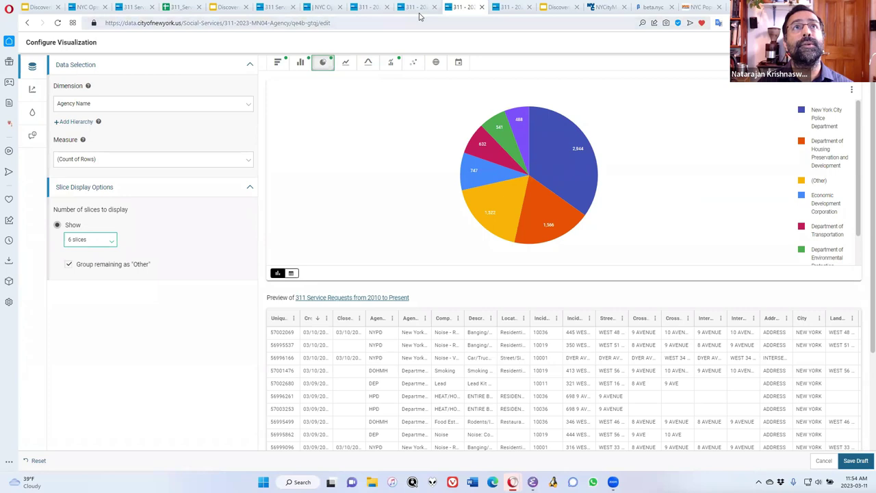
Change the unsaved Complaint Type chart to a pie chart, inspect its slices, and compare it with the bar chart version
click(369, 8)
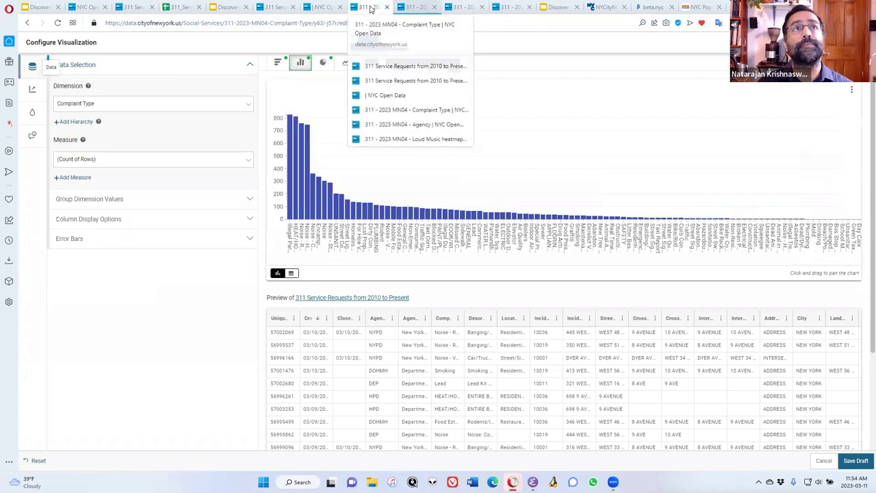
click(325, 7)
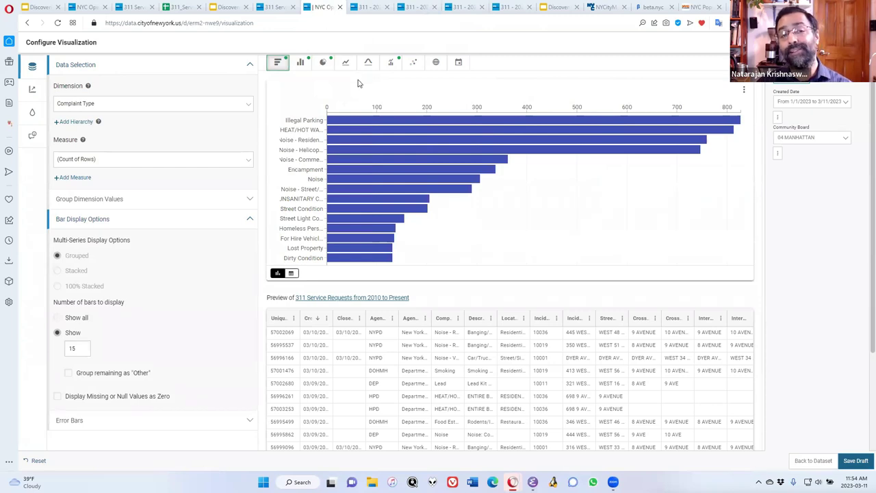
click(326, 66)
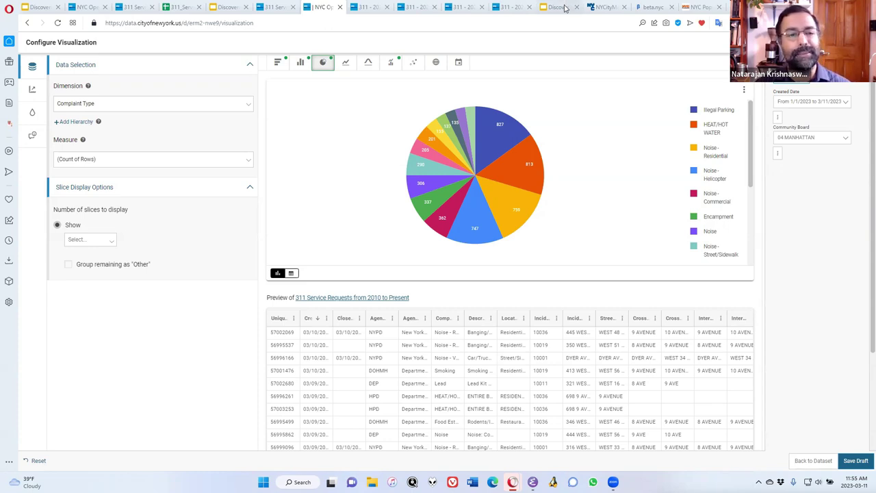
mouse_move(567, 4)
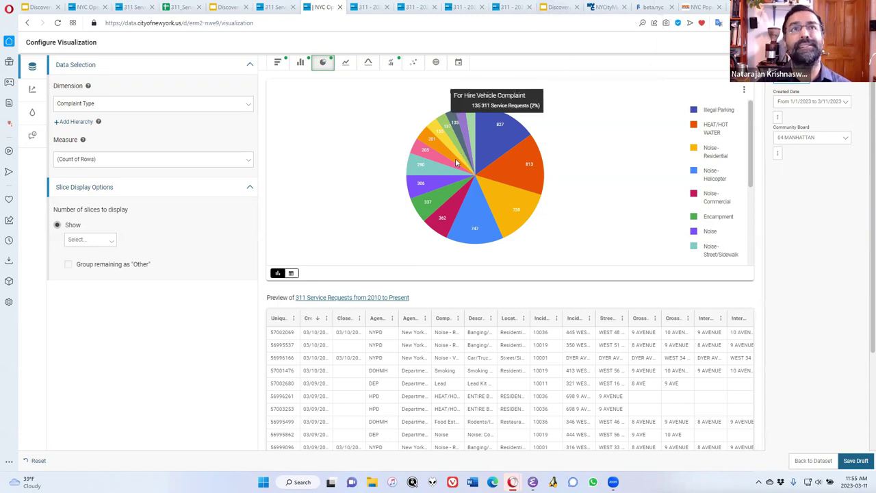
mouse_move(441, 159)
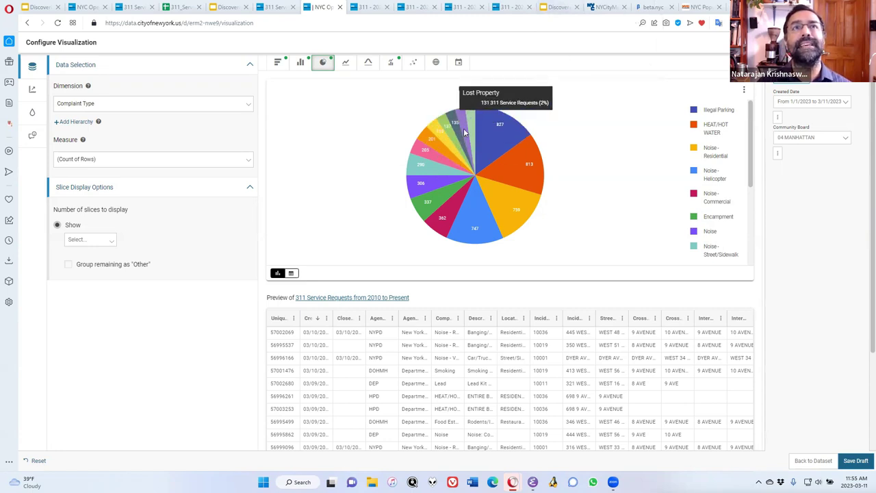
mouse_move(445, 174)
mouse_move(466, 215)
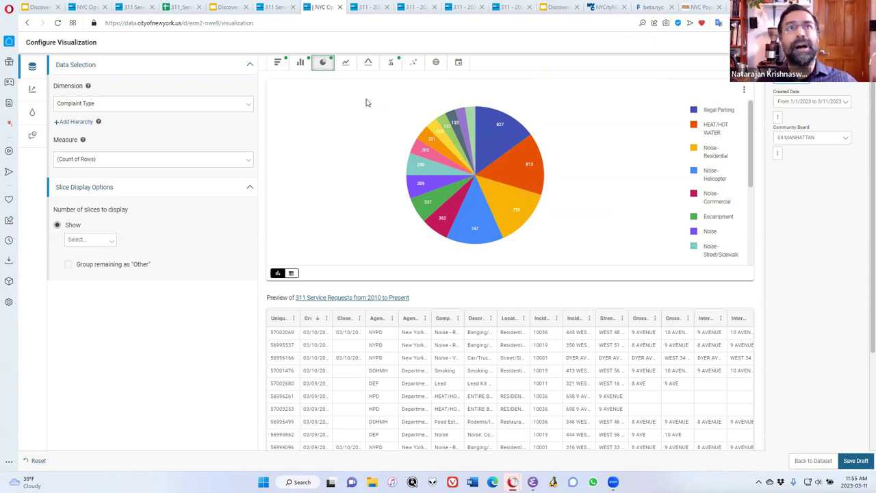
click(278, 62)
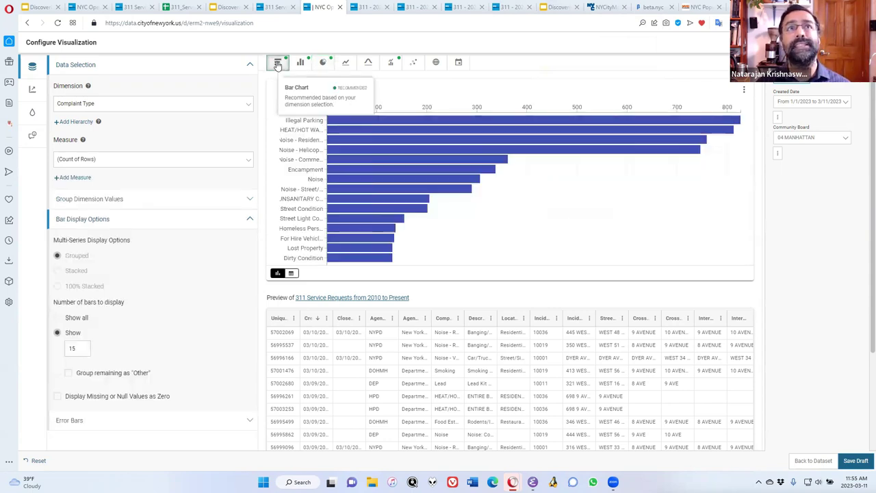
click(322, 62)
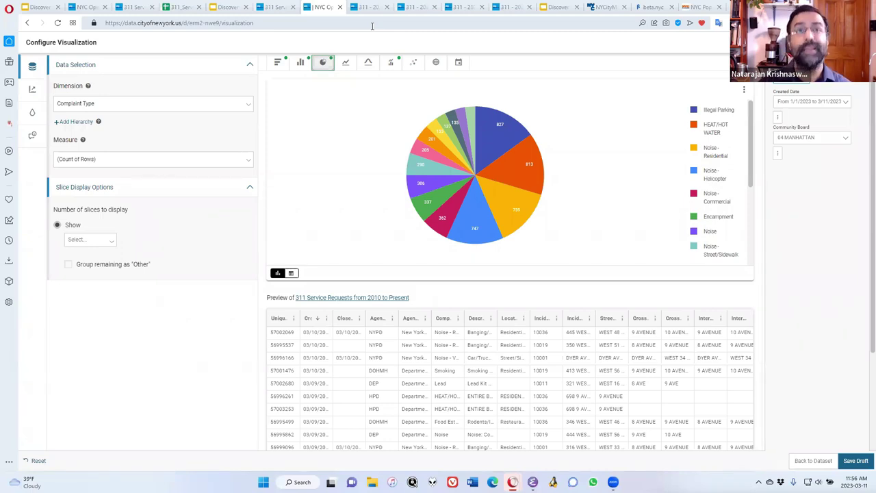
Review the saved Complaint Type column chart and the 6-slice Agency pie chart again
key(ctrl+Tab)
key(ctrl+Tab)
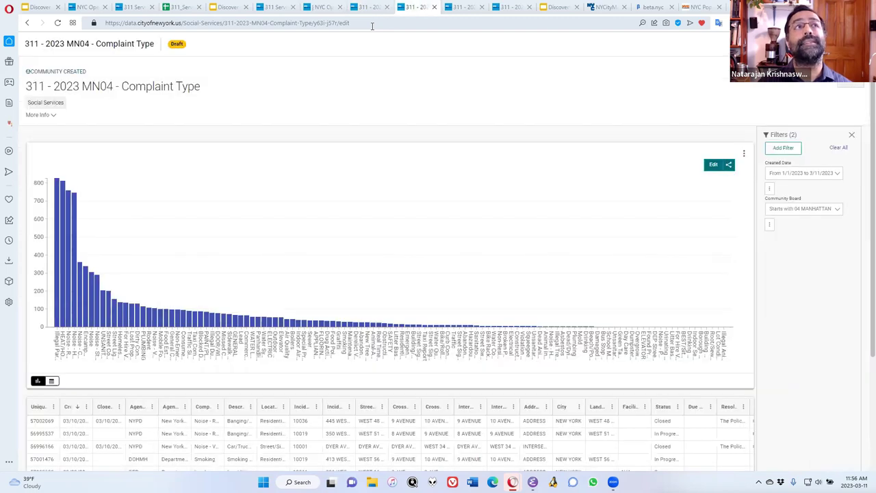
key(ctrl+Tab)
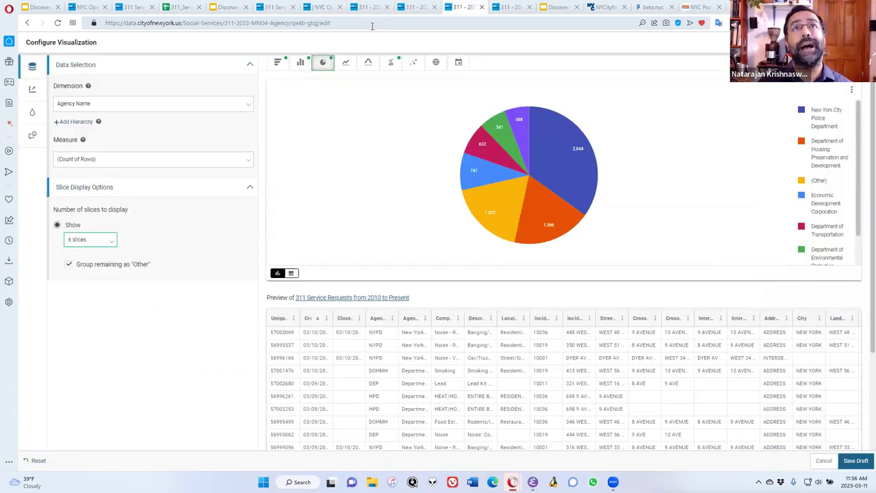
Show the "311 - 2023 MN04 - Loud Music heatmap" visualization and examine the complaint clusters around Hell's Kitchen at street and neighborhood level
key(ctrl+Tab)
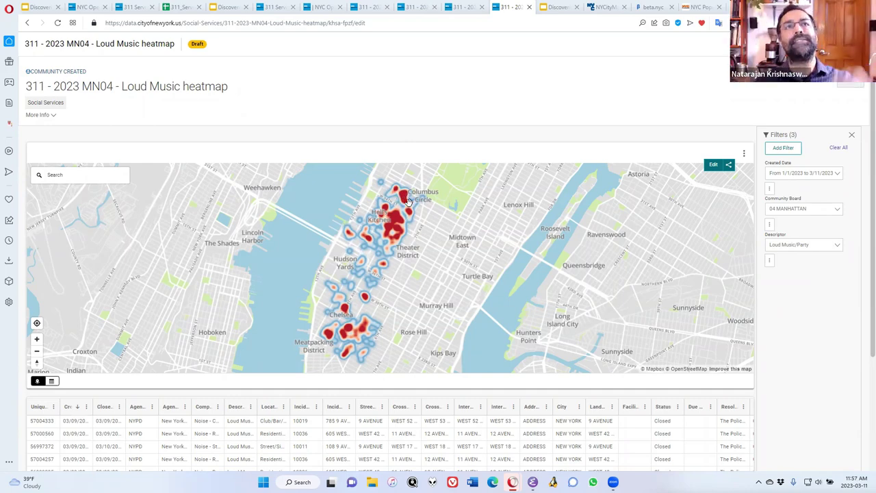
scroll(381, 230, up, 5)
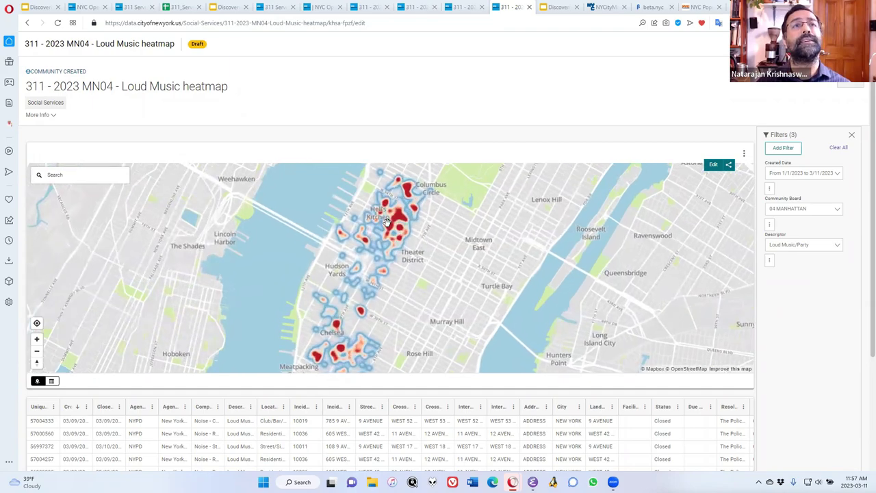
scroll(388, 222, up, 5)
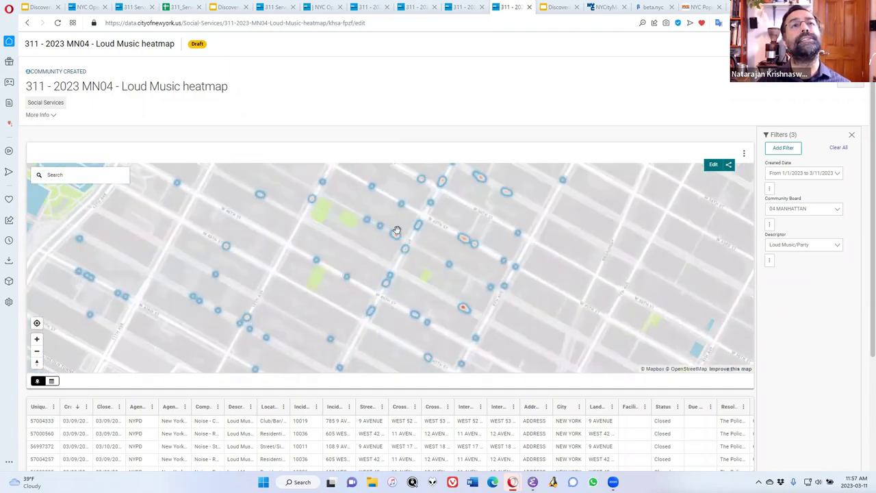
scroll(390, 258, up, 2)
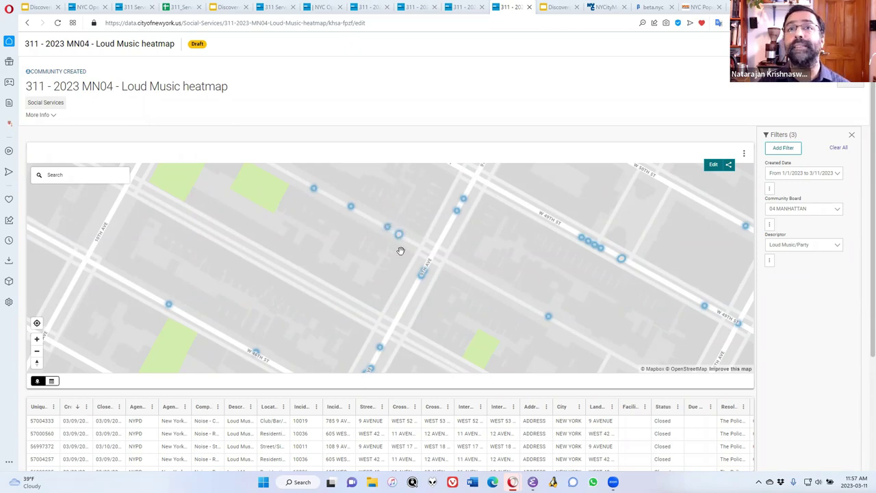
scroll(405, 261, down, 3)
scroll(405, 262, down, 5)
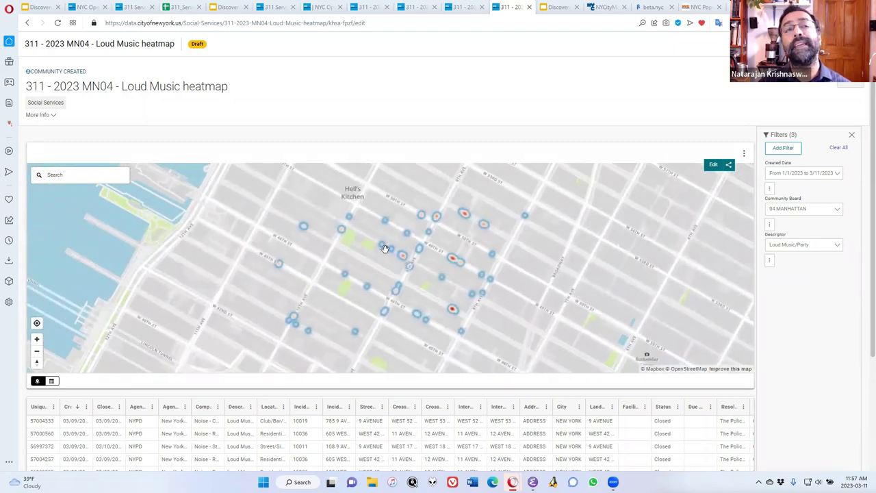
scroll(384, 249, down, 5)
scroll(385, 249, down, 3)
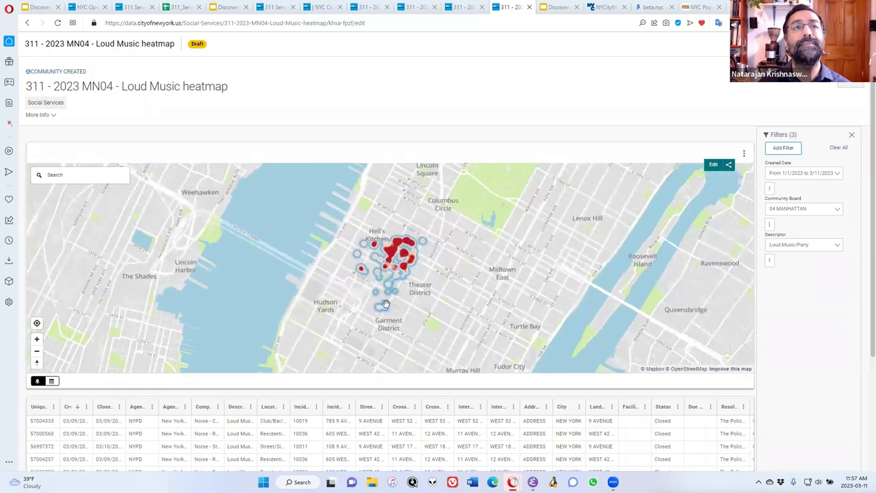
Examine the Loud Music heatmap from Hell's Kitchen down to Chelsea and along 9th Avenue, comparing clusters with street and intersection columns in the request table
drag(366, 332, 388, 272)
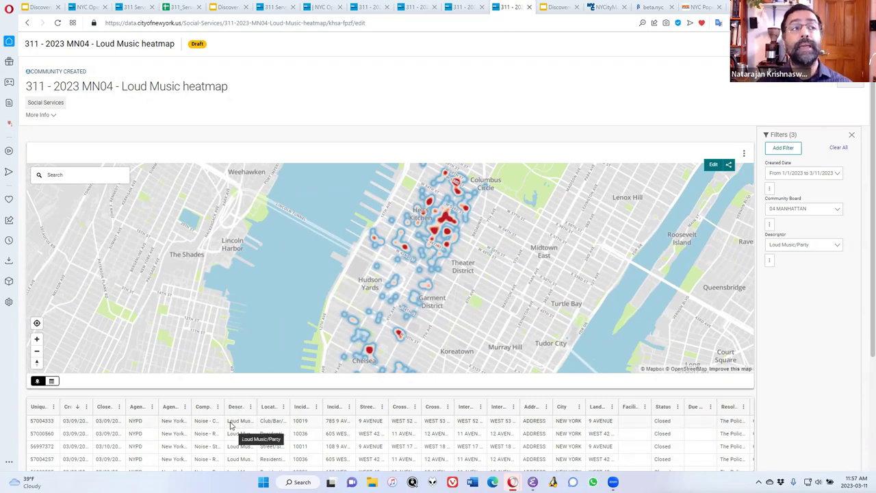
scroll(231, 426, down, 2)
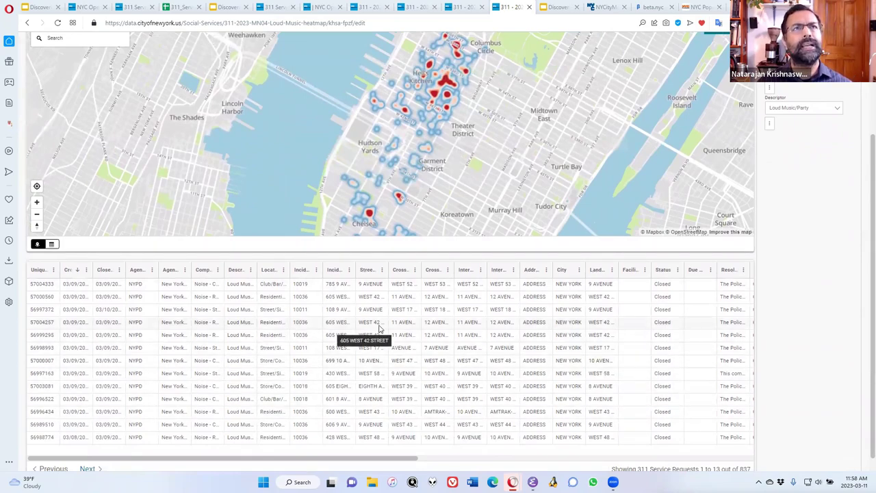
scroll(380, 329, up, 2)
scroll(441, 205, up, 2)
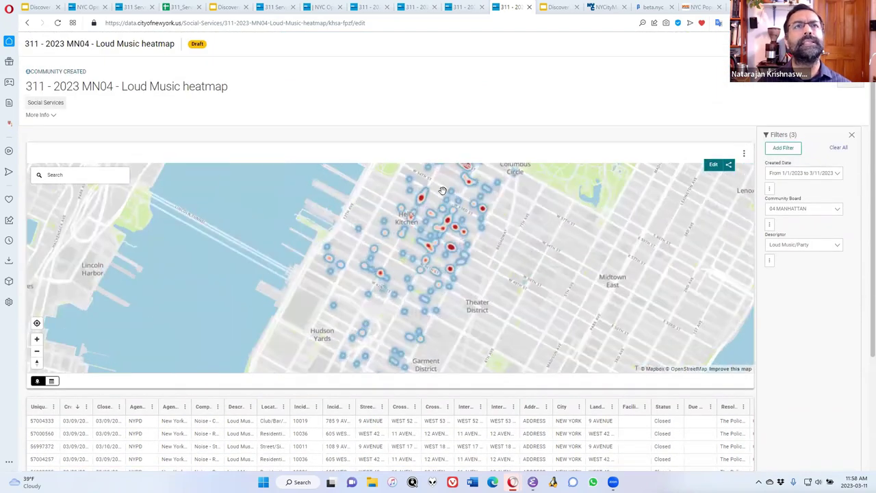
scroll(441, 193, up, 3)
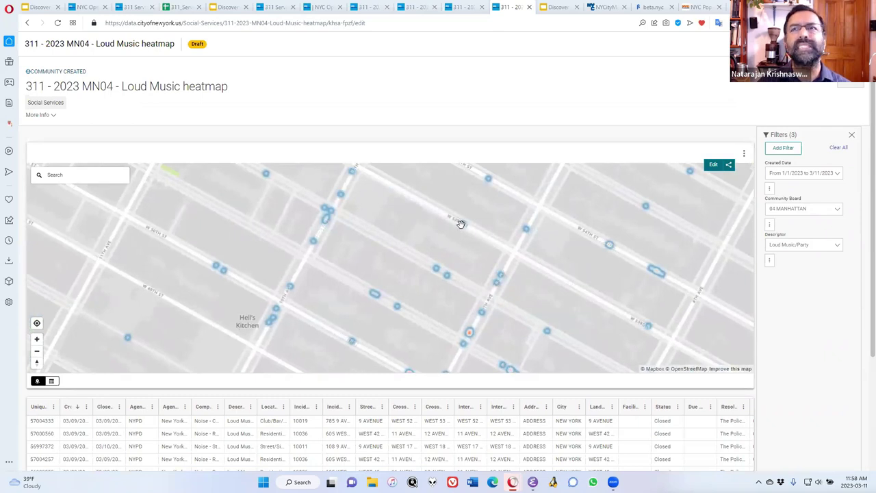
scroll(430, 289, down, 2)
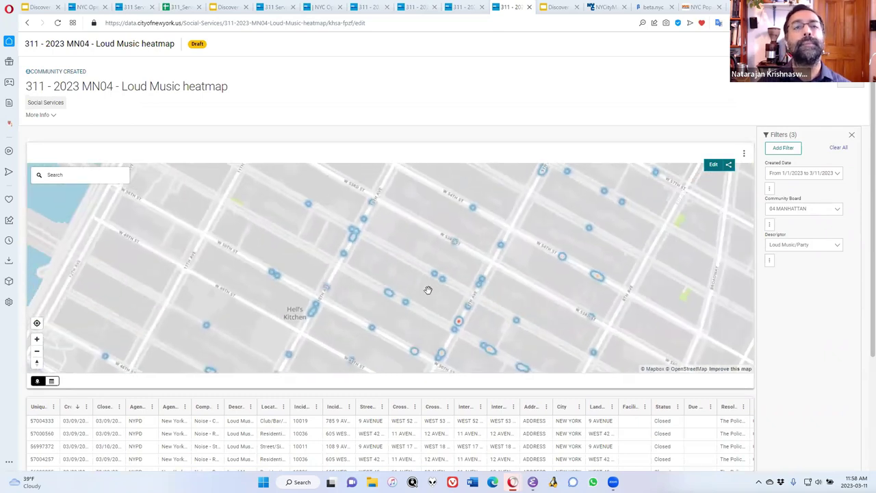
scroll(391, 397, down, 3)
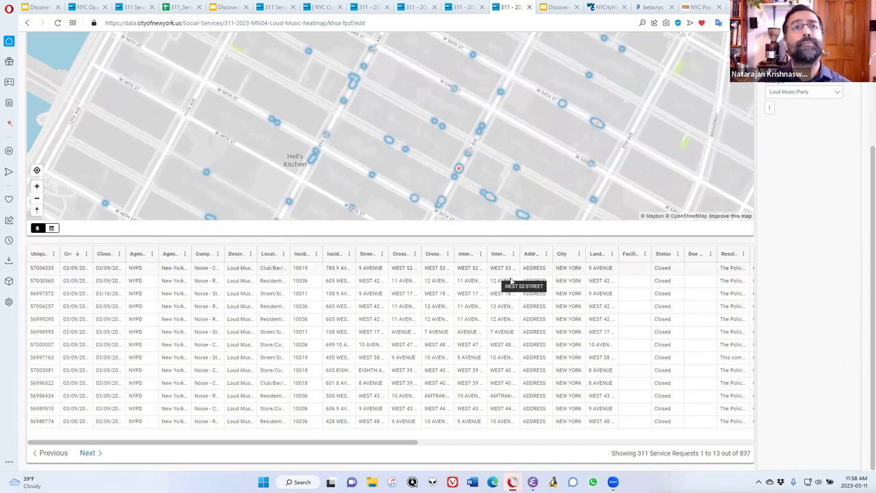
scroll(451, 233, up, 1)
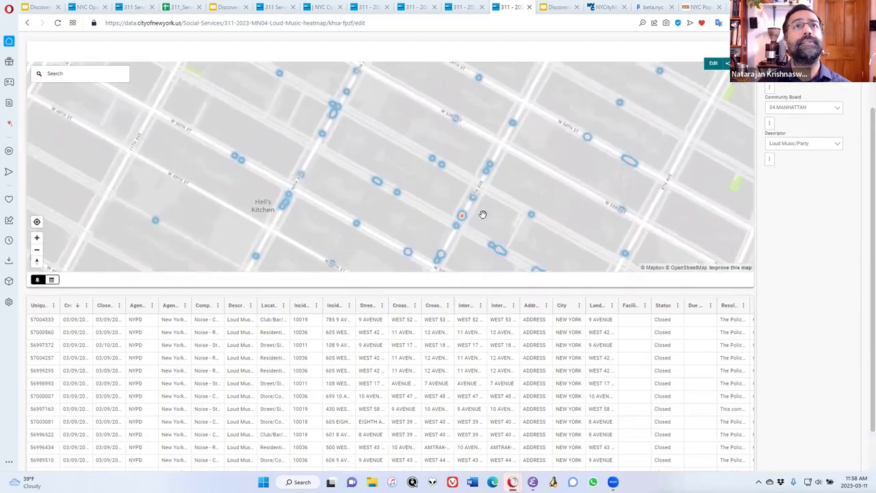
scroll(764, 372, up, 2)
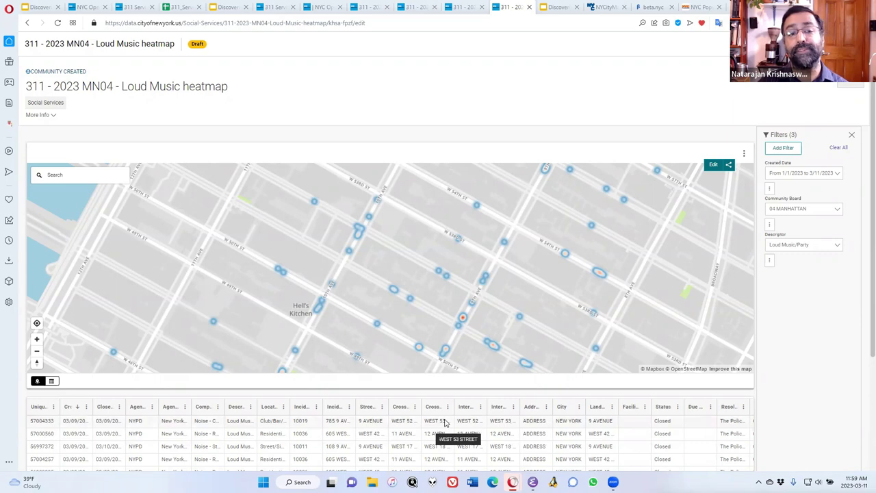
scroll(445, 422, down, 1)
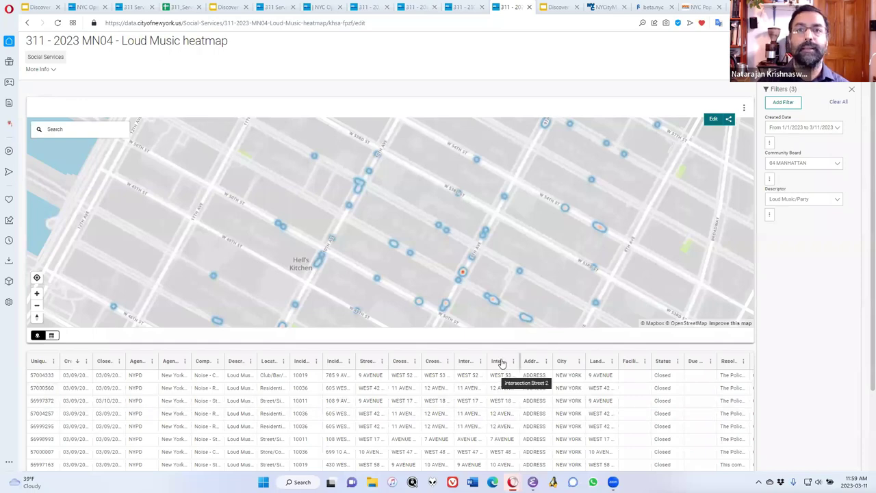
scroll(582, 286, down, 3)
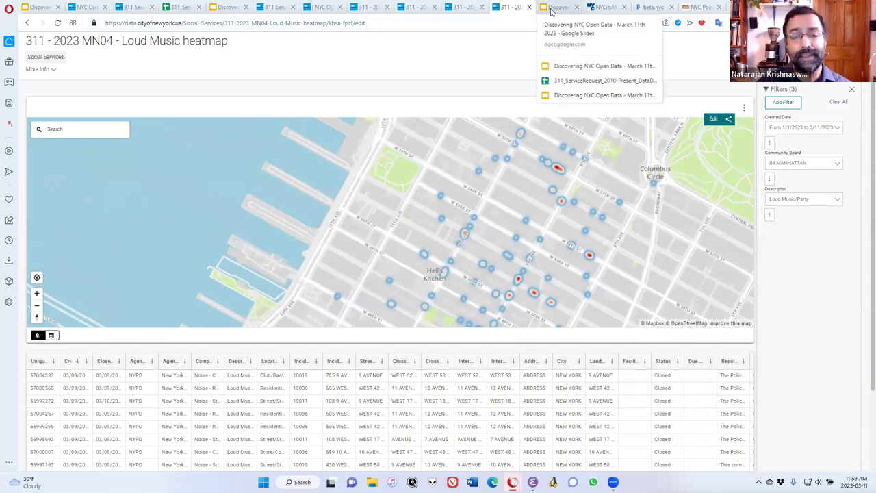
Edit the Loud Music heatmap, set its point aggregation to None, and inspect the individual request points around Hell's Kitchen
click(712, 119)
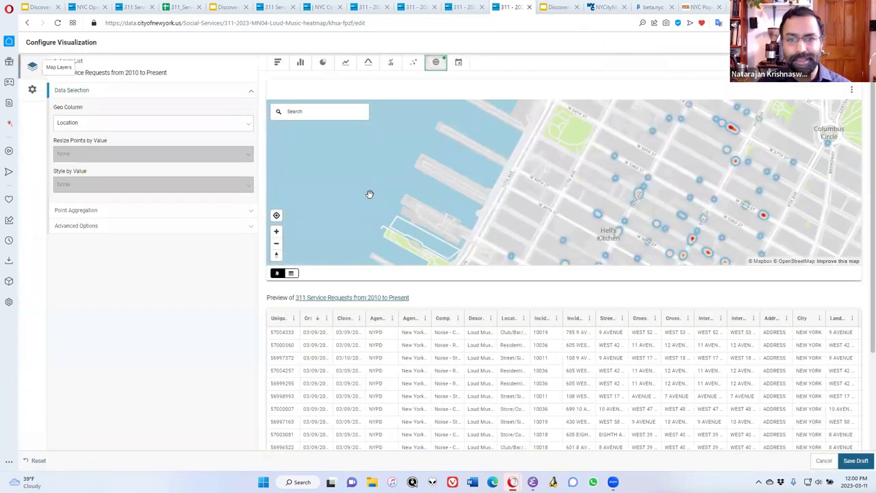
click(98, 212)
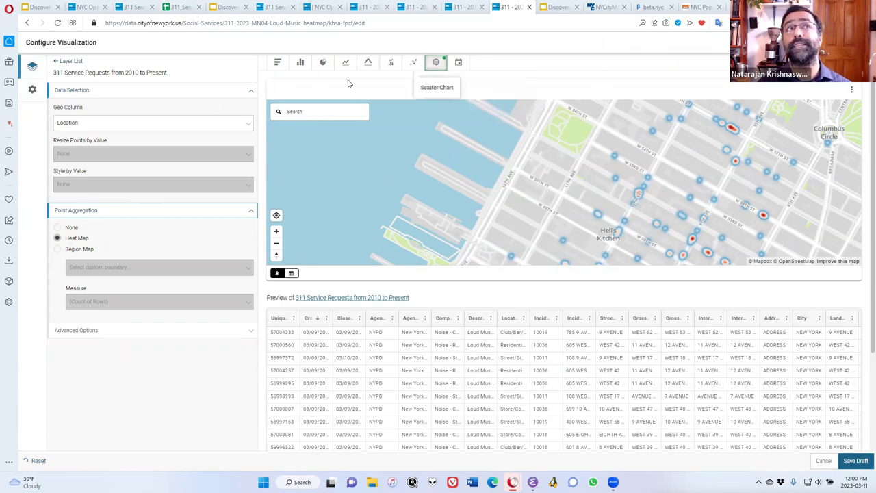
click(71, 229)
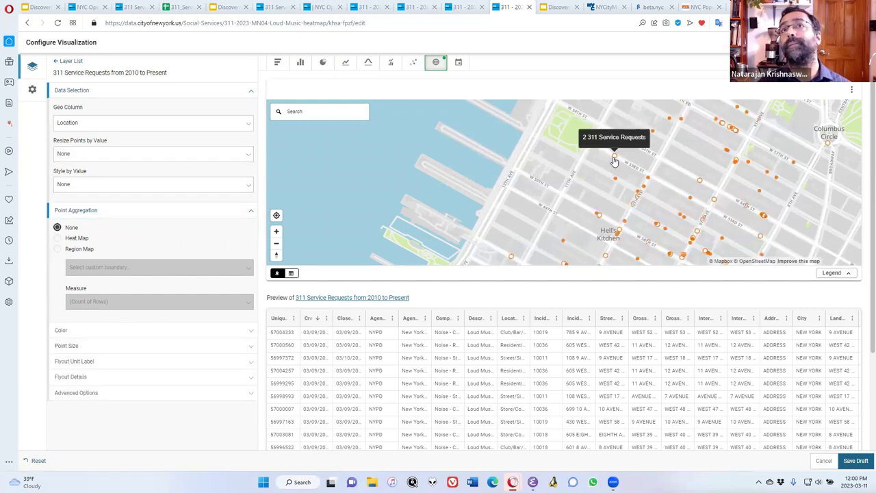
click(615, 160)
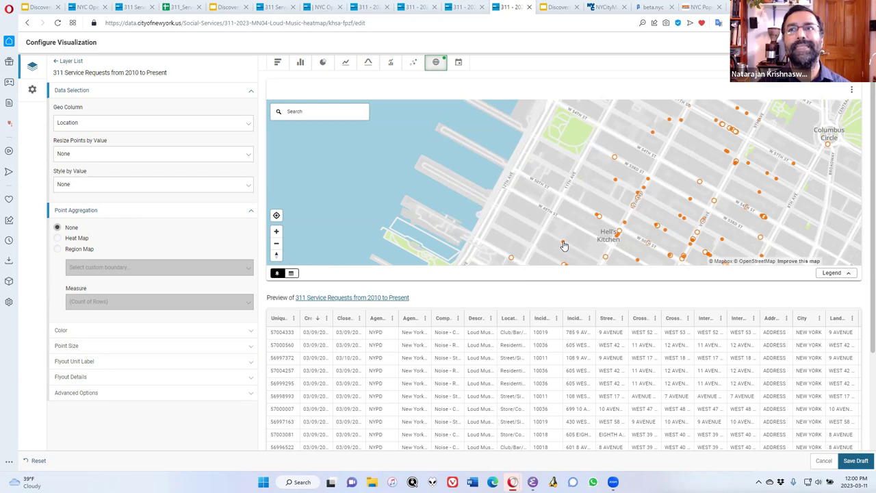
scroll(616, 216, down, 2)
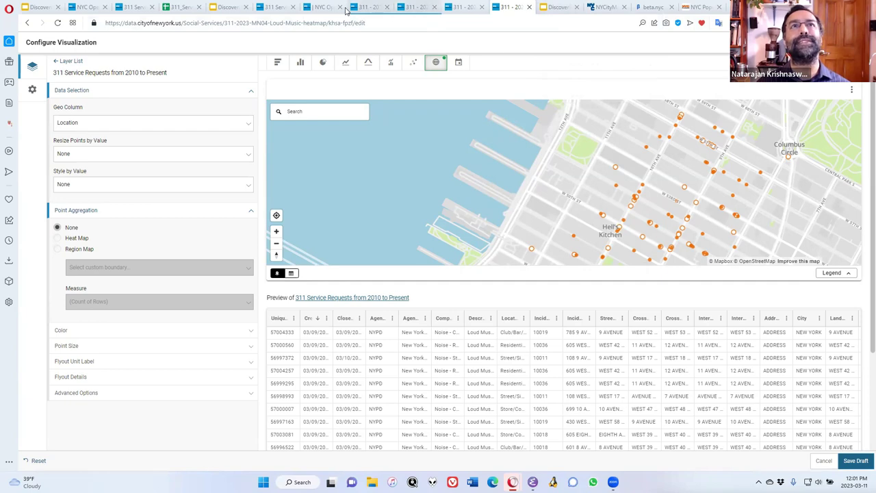
Return to the unsaved 311 Service Requests view and review the download formats in its export options
click(274, 7)
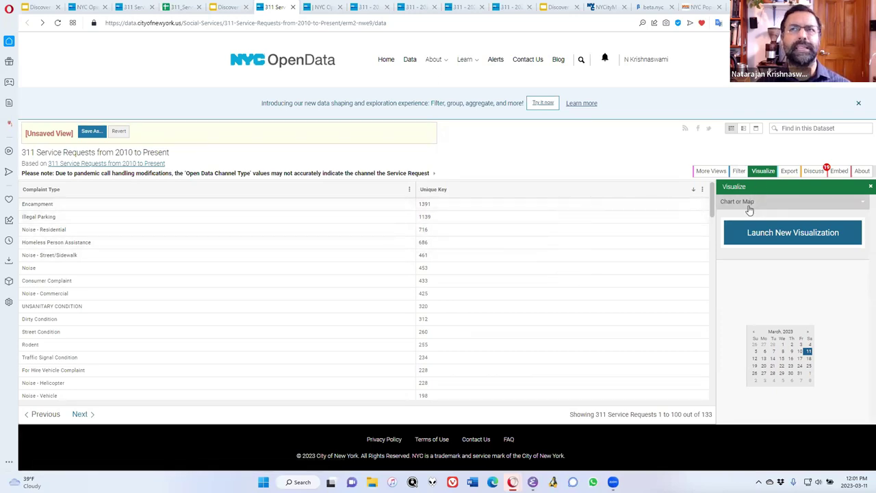
click(787, 174)
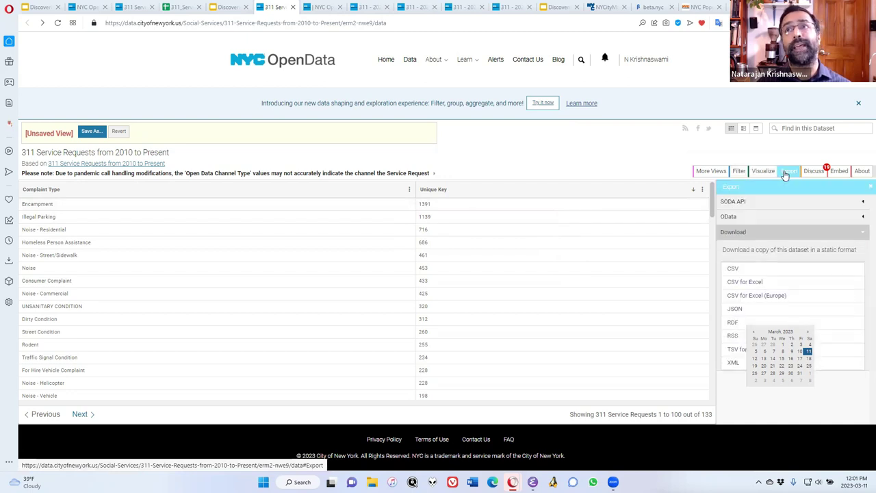
click(751, 232)
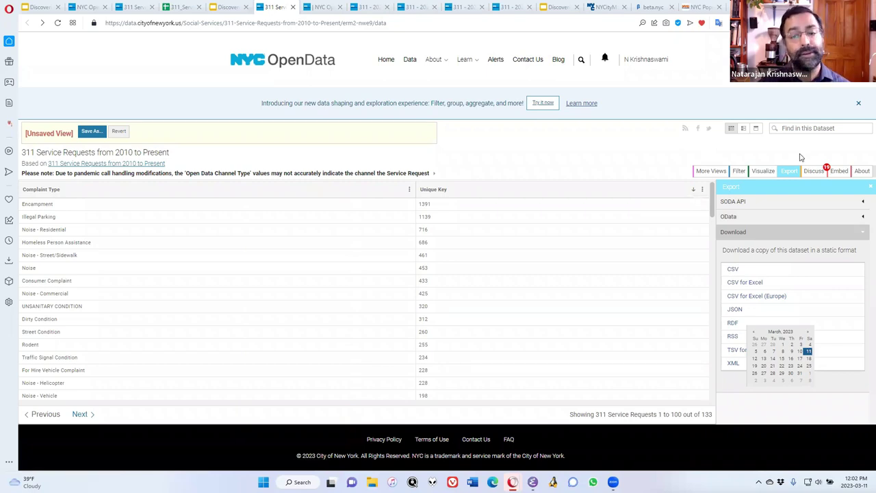
Return to the 6-slice Agency pie chart configuration and save it as a draft
click(465, 6)
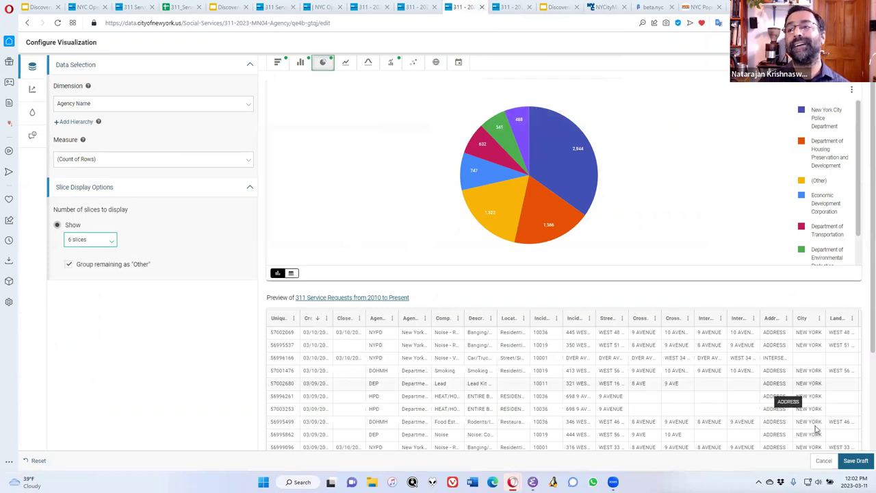
click(854, 460)
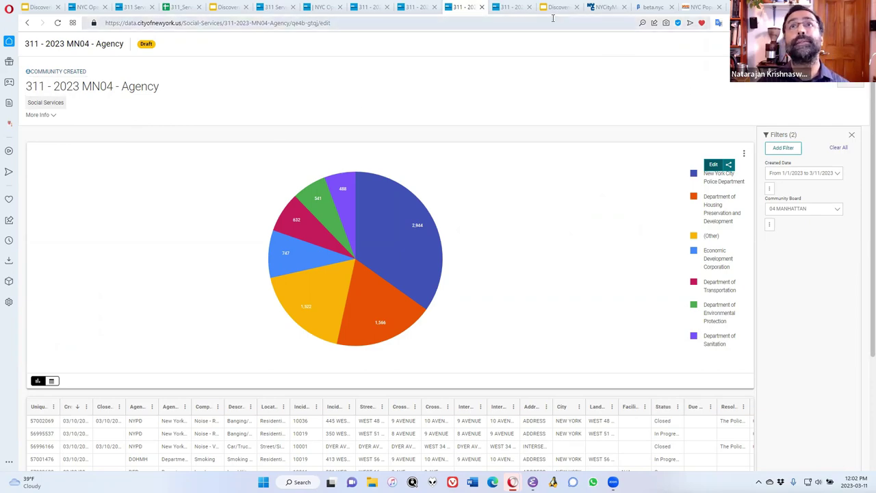
Revisit the 311 dataset view and Loud Music map, and check the sharing options of the saved Agency chart
click(507, 7)
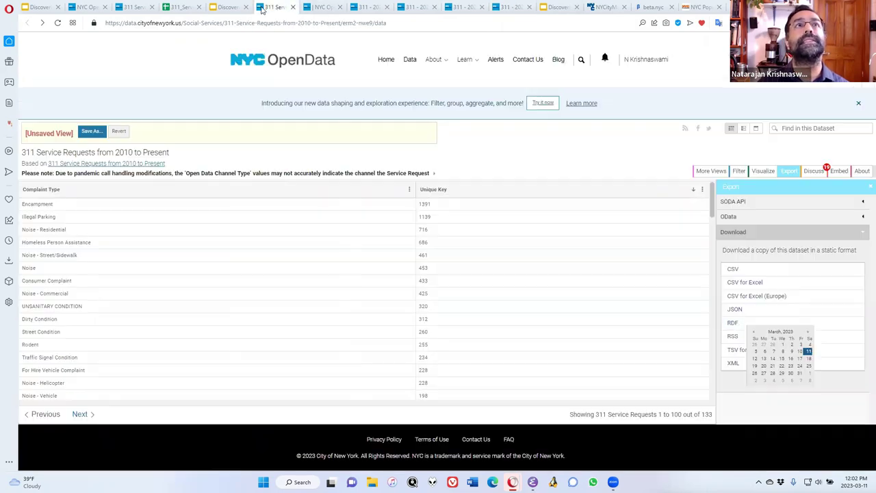
click(263, 8)
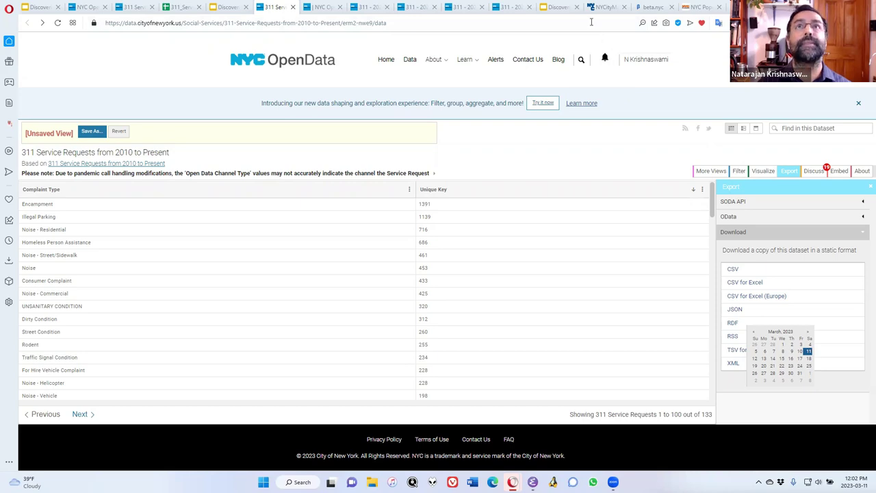
click(504, 8)
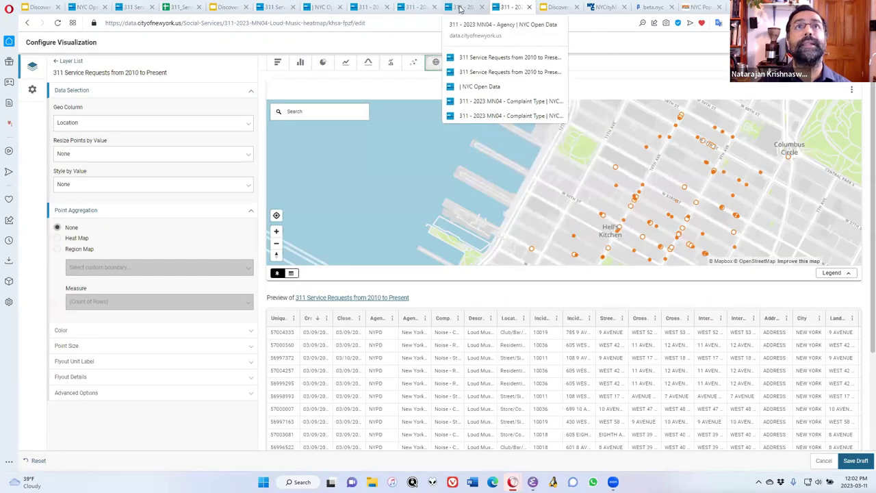
click(458, 7)
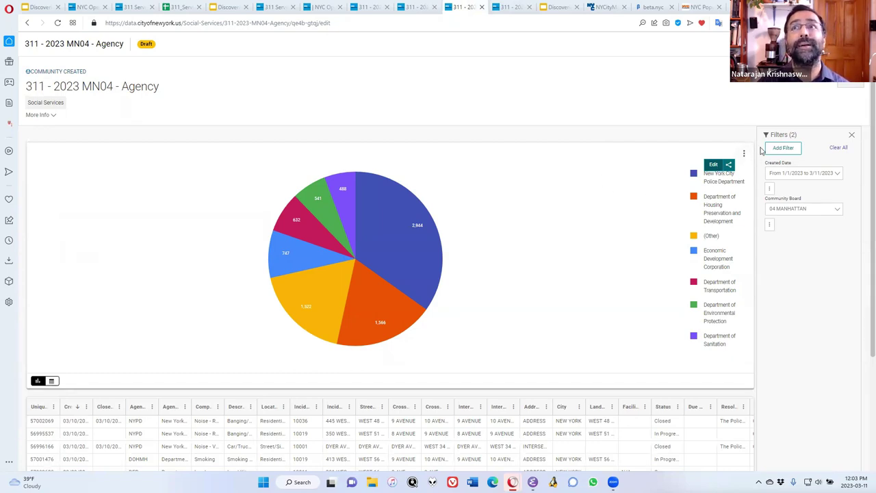
click(729, 167)
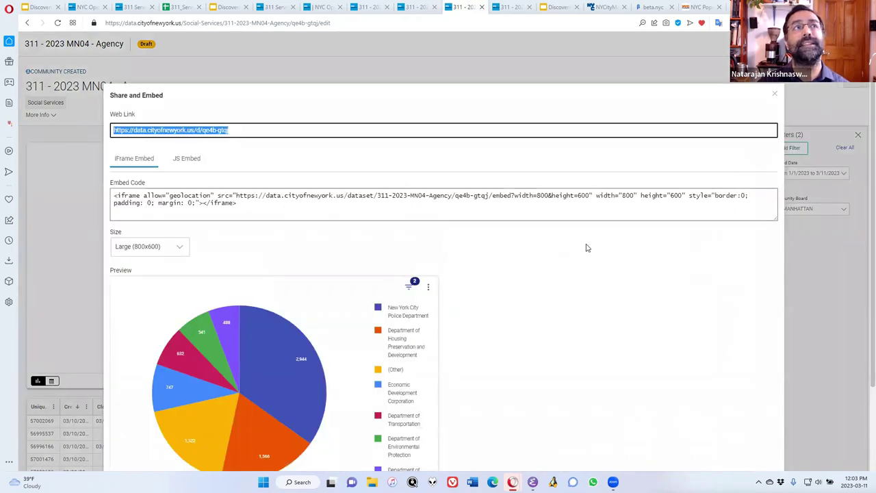
key(Escape)
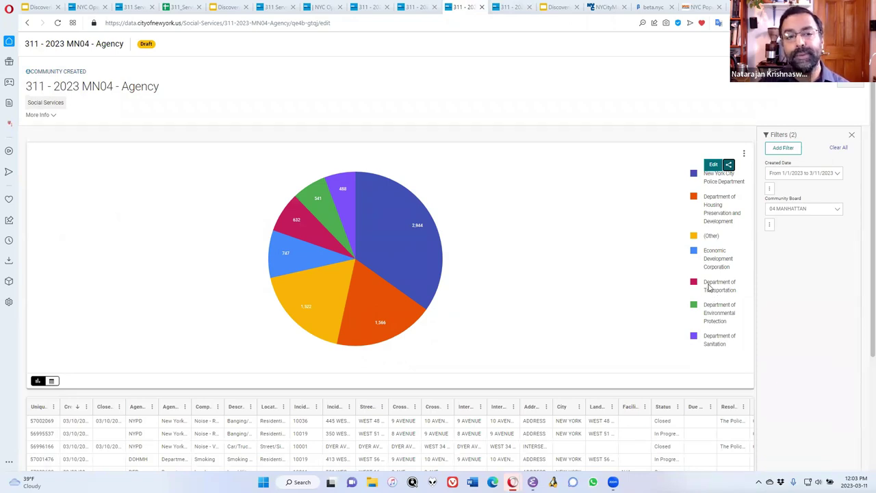
Look over the Agency chart page, view the audience choices for publishing it, and dismiss them without publishing
scroll(712, 299, down, 2)
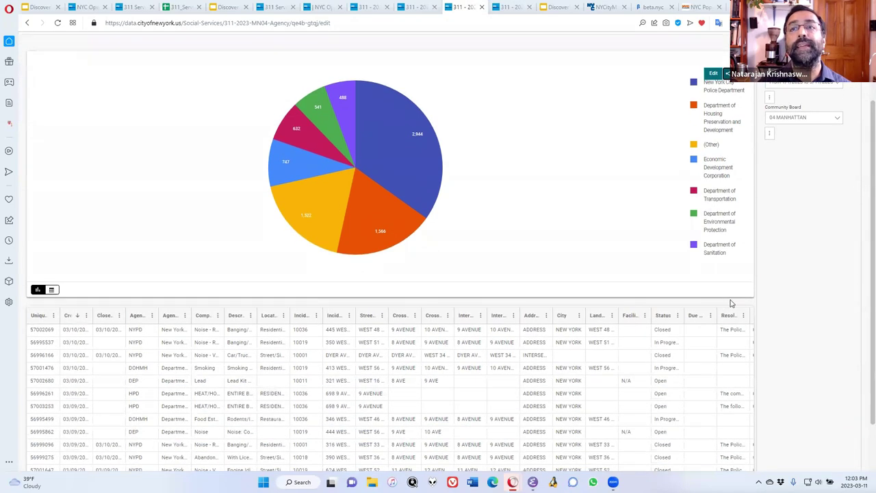
scroll(732, 303, down, 1)
scroll(732, 303, up, 5)
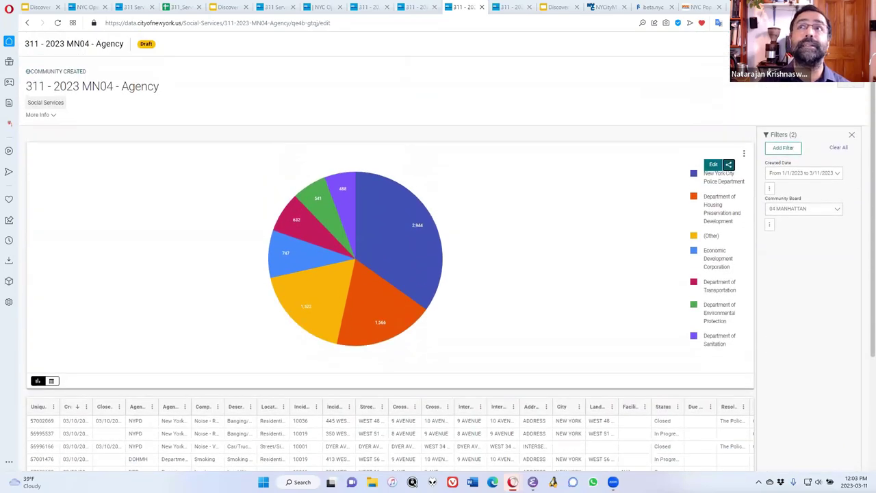
click(842, 43)
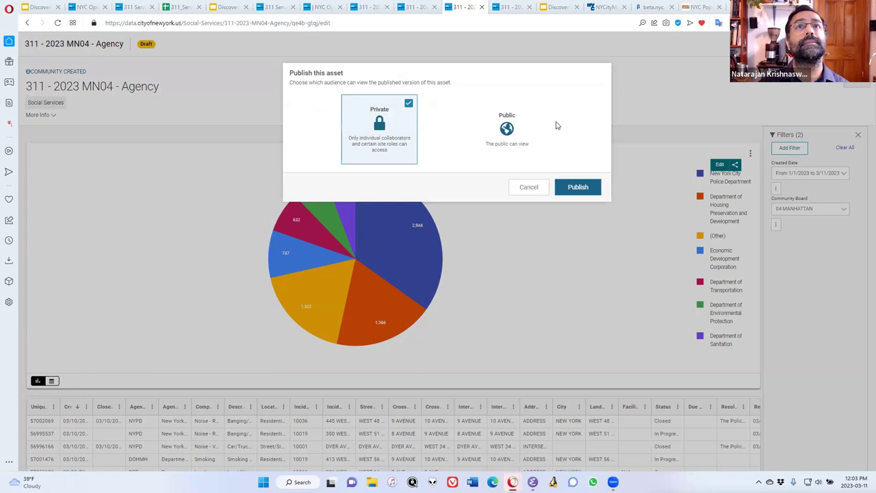
click(694, 92)
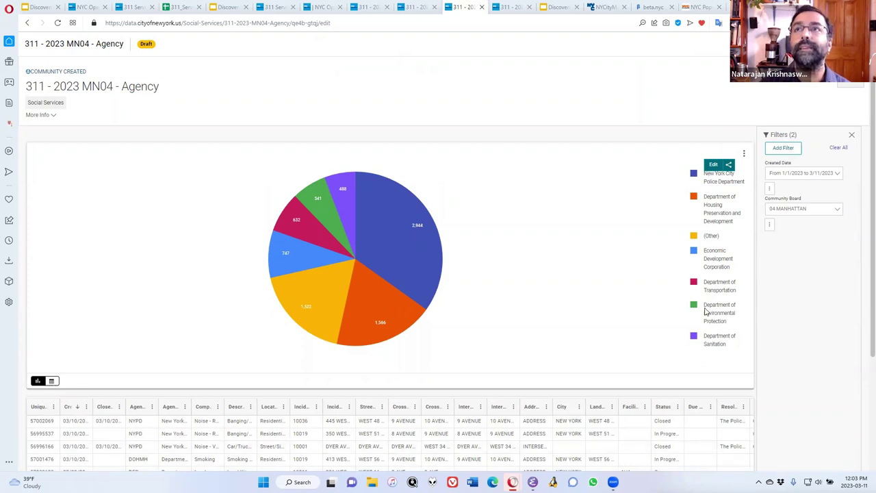
Review the Agency chart's embed code and preview in Share and Embed, and select its web link
click(729, 165)
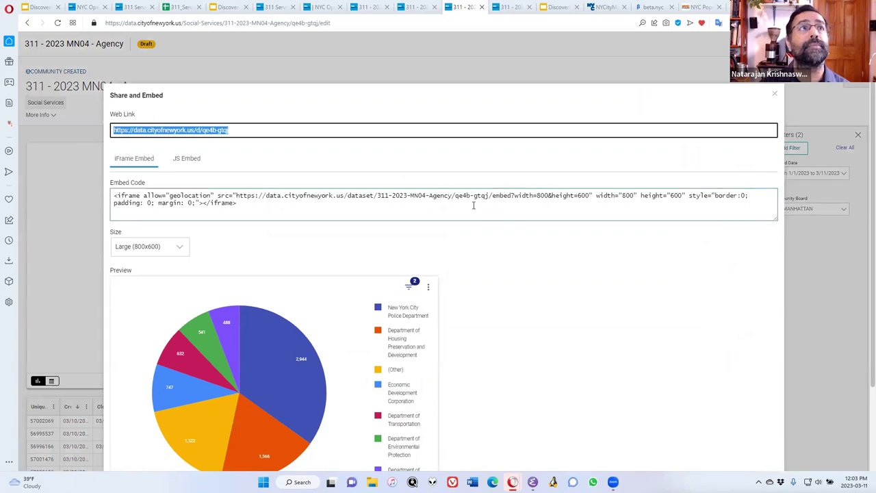
scroll(451, 193, down, 2)
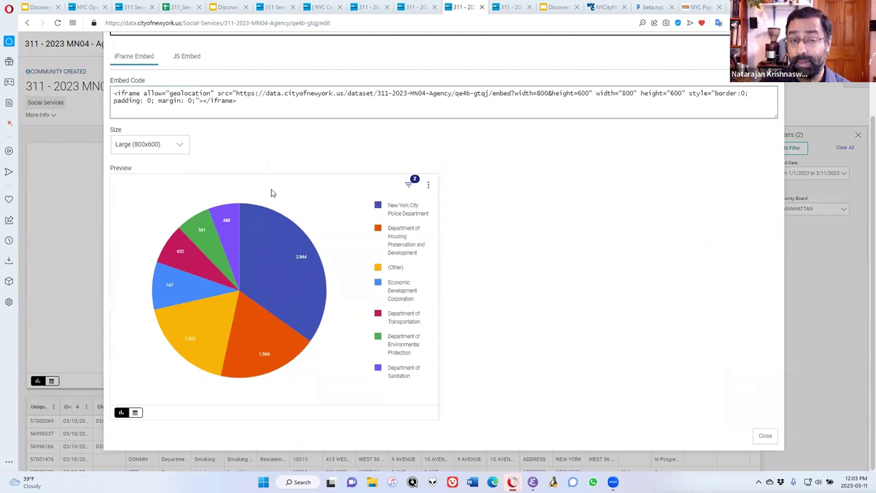
scroll(271, 193, up, 2)
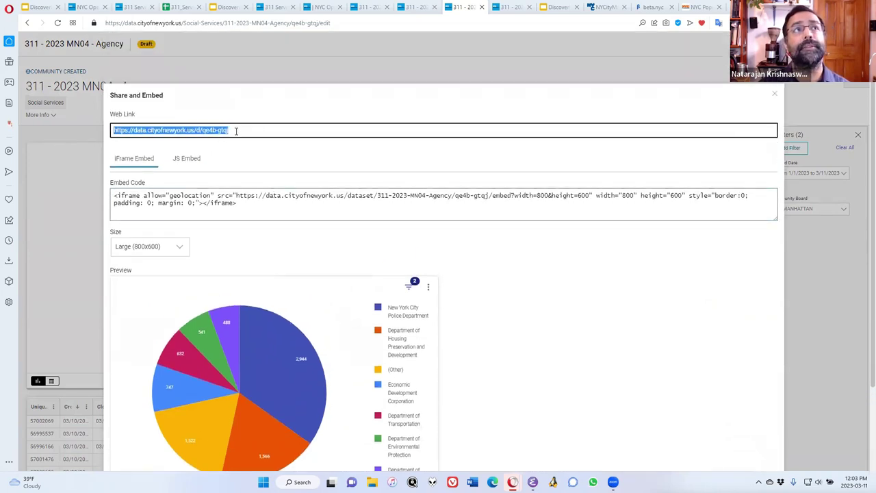
triple_click(236, 131)
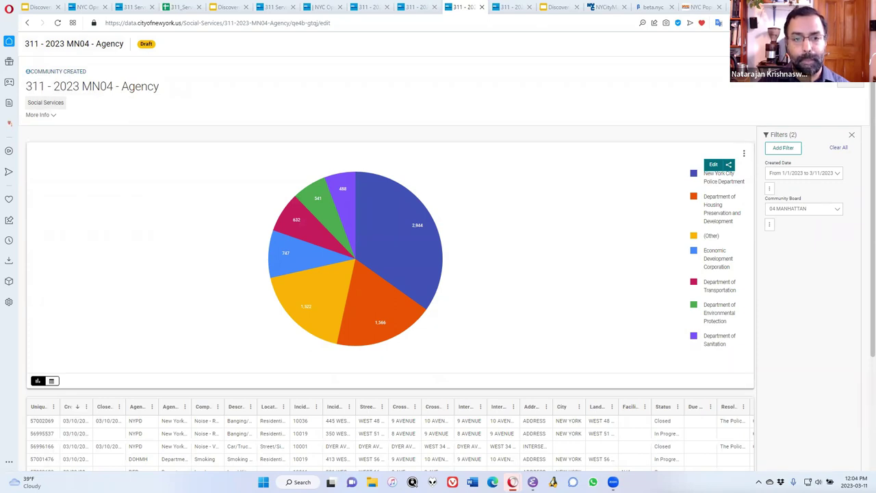
Switch to the "Discovering NYC Open Data - March 11th, 2023" presentation in Google Slides, at the NYC Maps slide
click(553, 8)
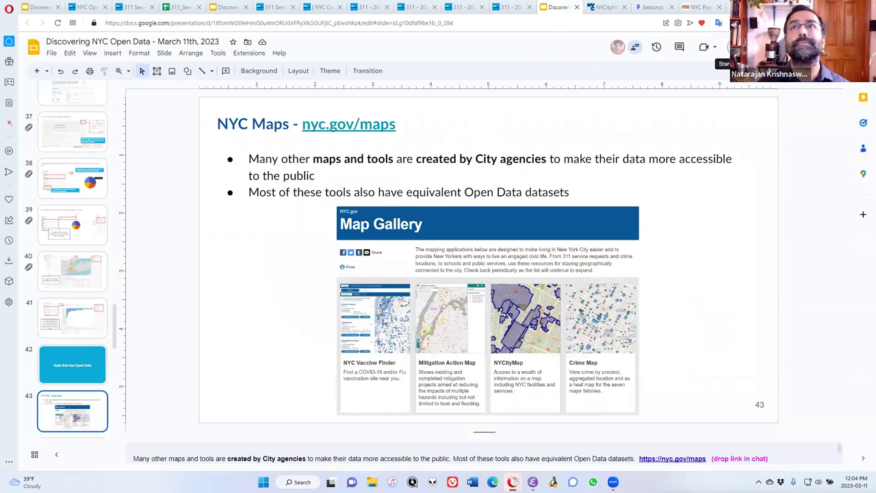
Present the slideshow from the NYC Maps slide and go back to the "Tools that Use Open Data" slide
click(736, 47)
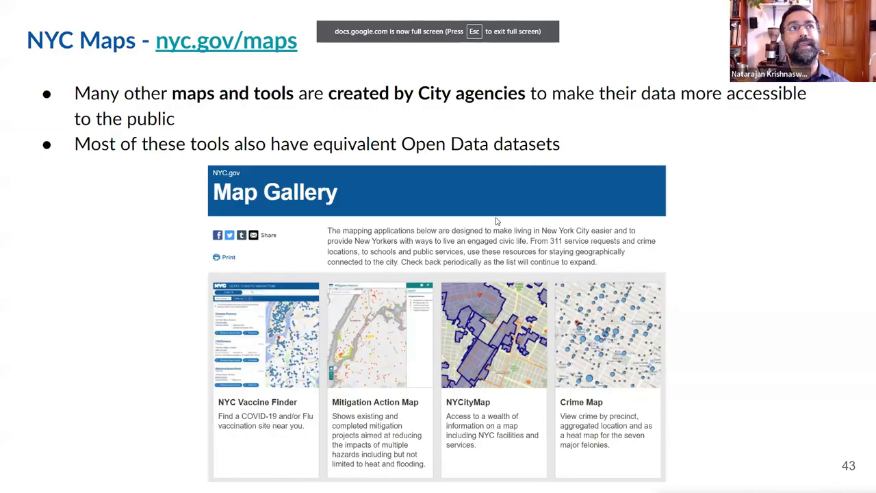
key(Left)
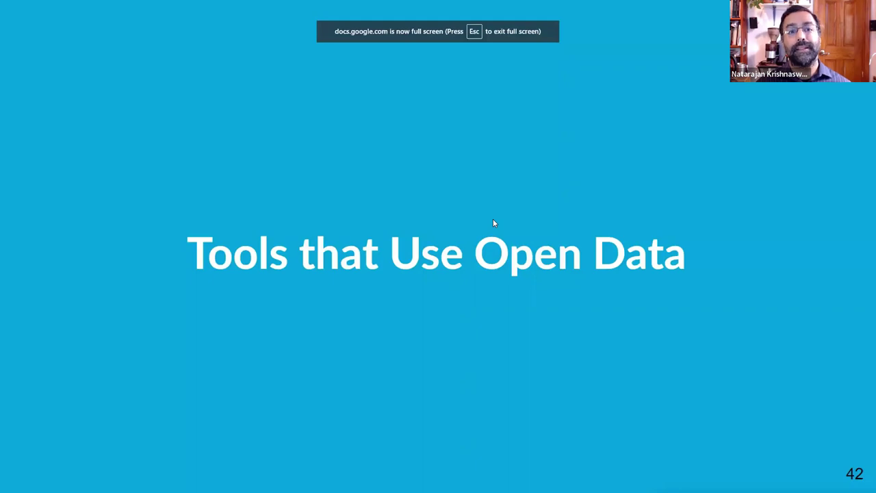
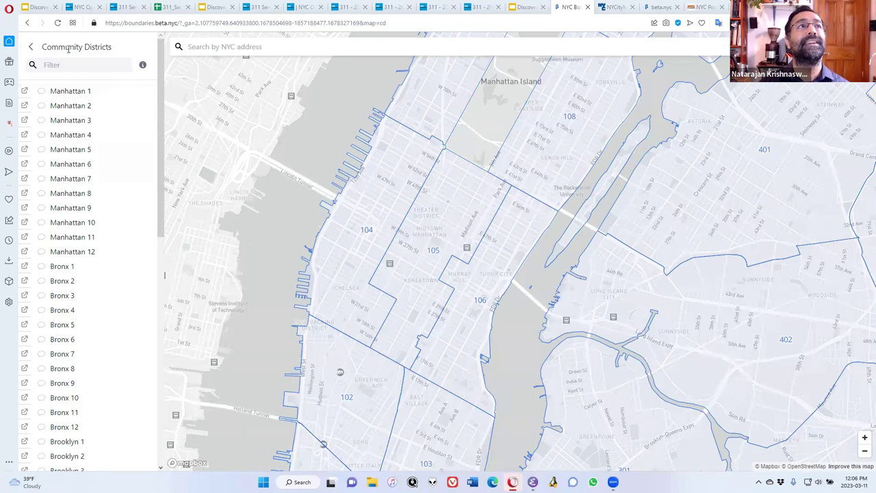
Replace Community Districts with School Districts on the NYC Boundaries map, look closer at them, return to the boundary list, and close the map page
click(30, 47)
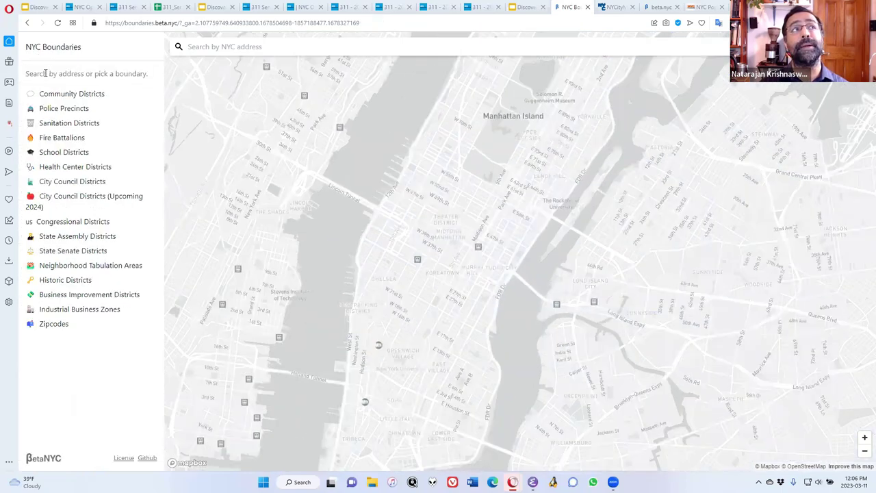
click(87, 152)
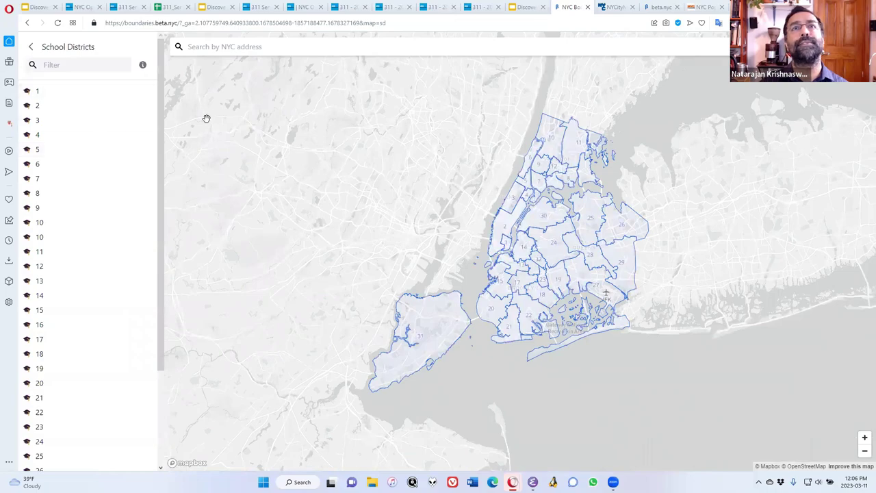
scroll(521, 172, up, 5)
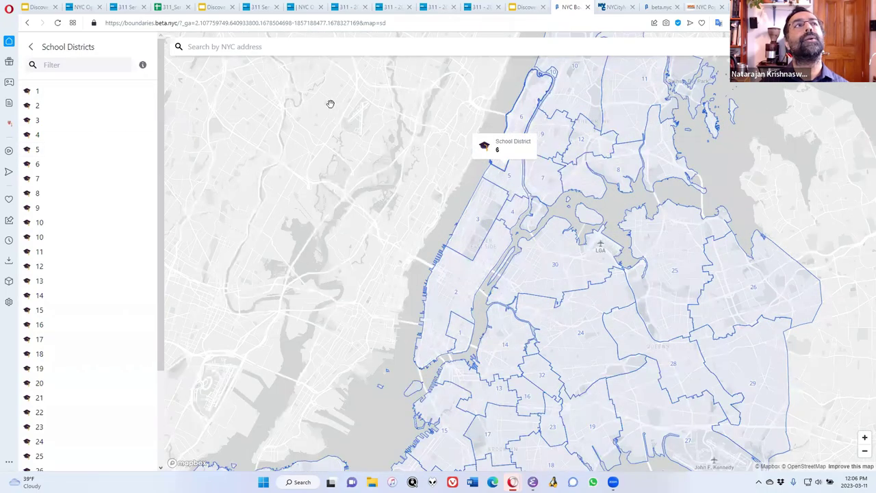
click(30, 47)
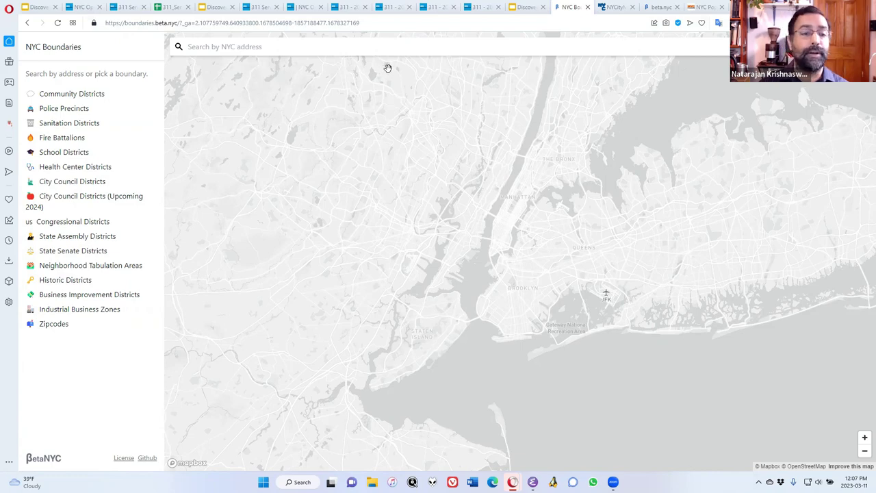
key(ctrl+w)
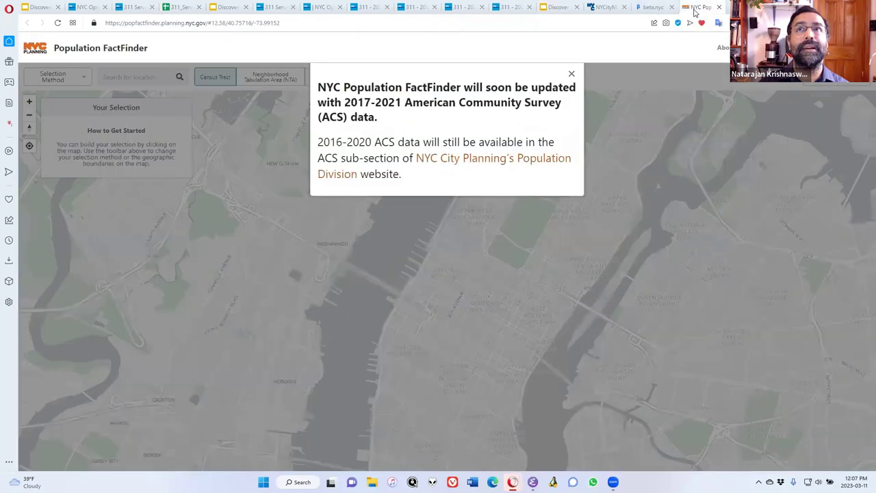
Switch to NYC Population FactFinder, dismiss its update notice, and view the map by Census Block and by Census Tract
click(694, 8)
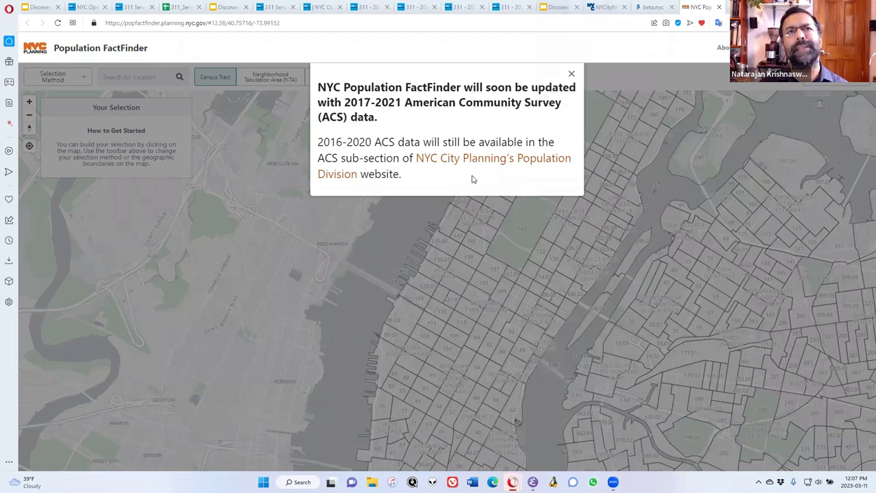
click(571, 74)
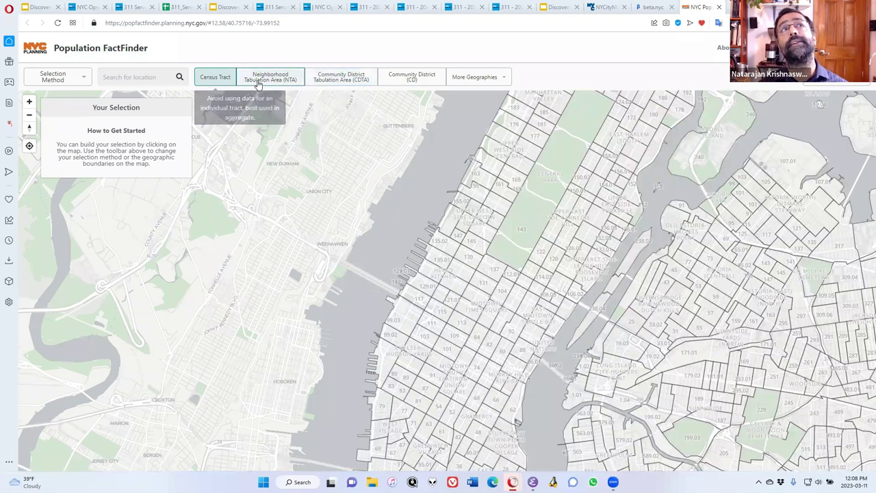
click(466, 78)
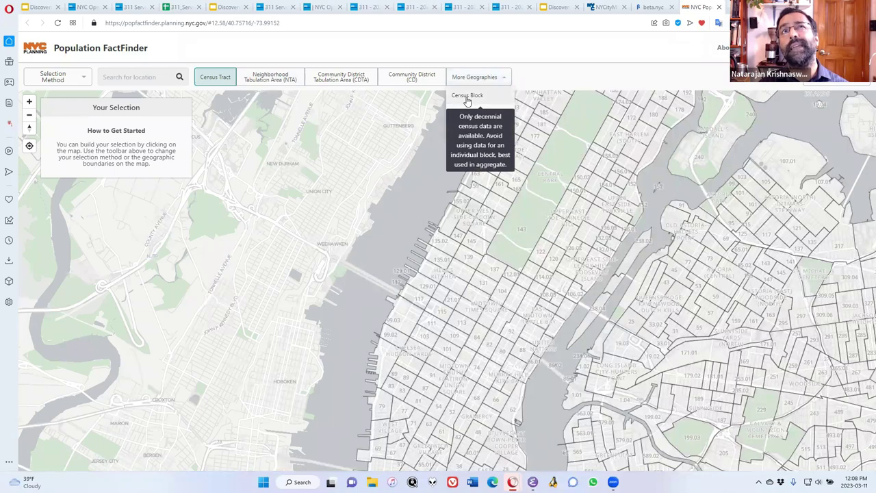
click(466, 98)
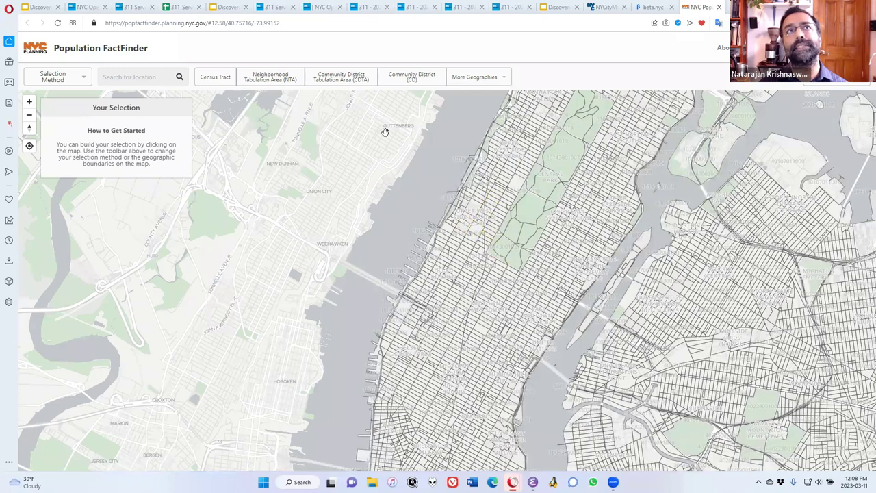
click(214, 78)
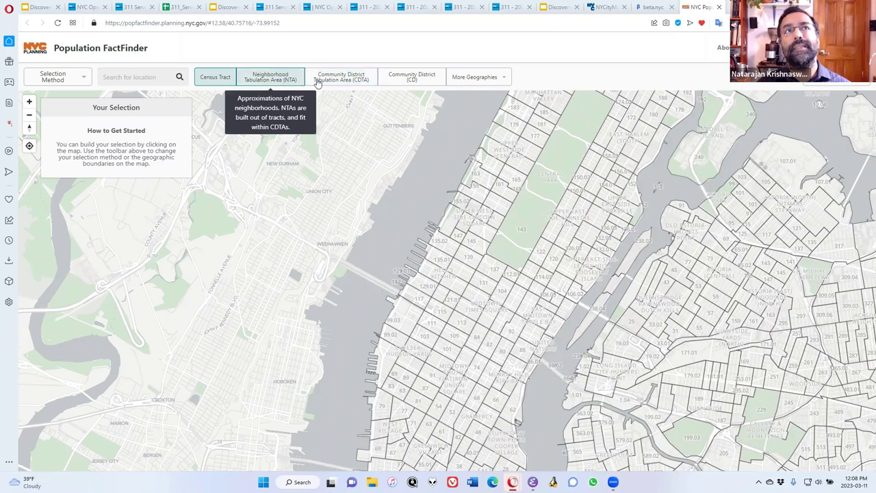
Show Neighborhood Tabulation Areas and select Hell's Kitchen, trying Chelsea-Hudson Yards as a second area and removing it again
click(277, 80)
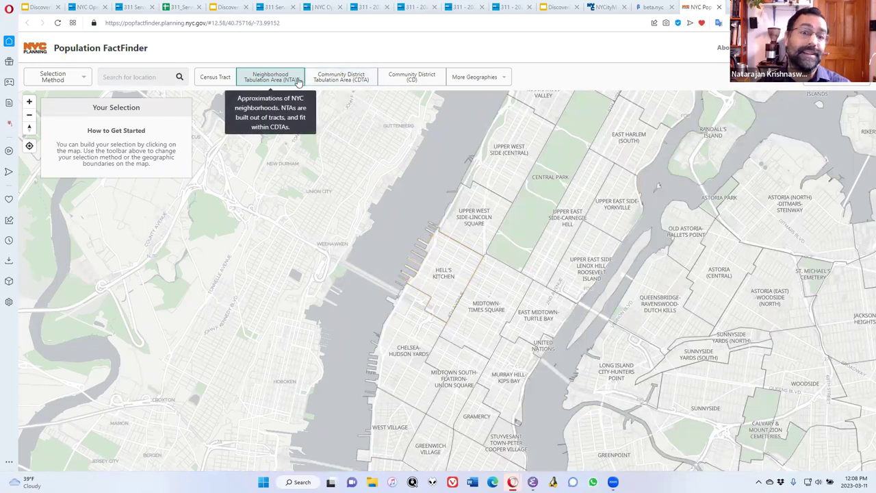
click(464, 258)
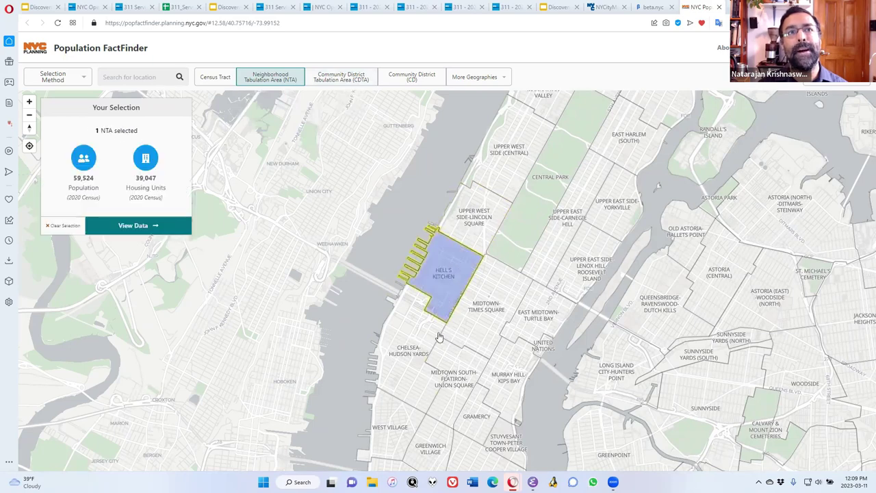
click(406, 351)
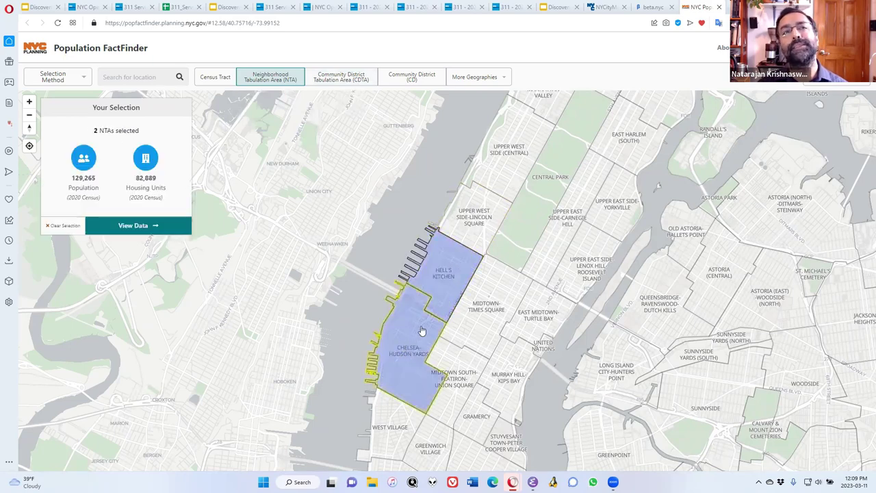
click(418, 320)
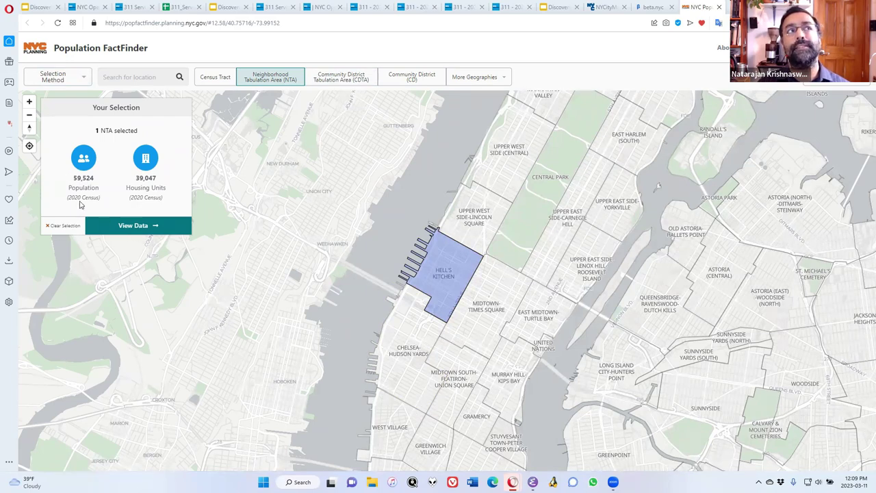
Open the data for Hell's Kitchen and review its population, age, race and housing occupancy tables
click(127, 222)
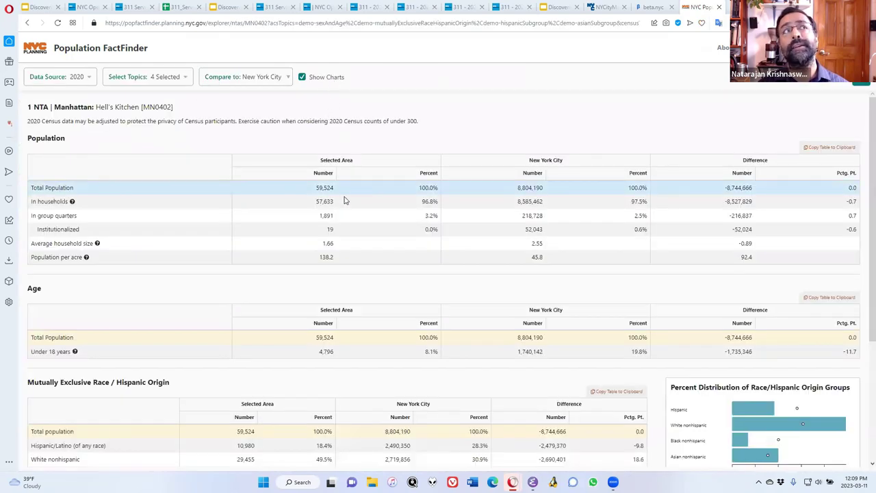
scroll(369, 276, down, 3)
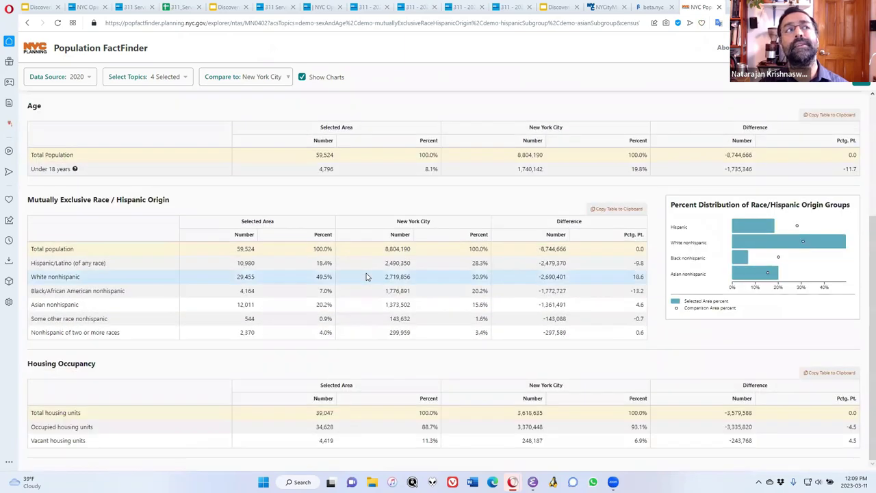
scroll(366, 276, up, 3)
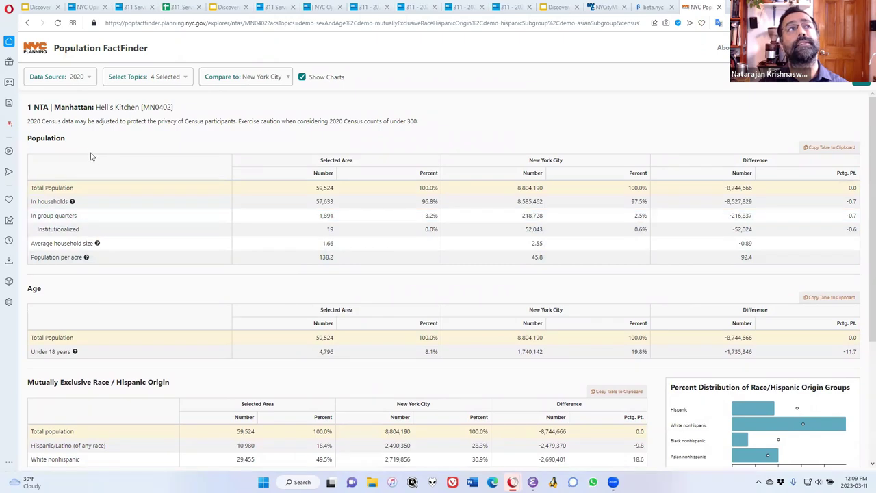
Set the data source to American Community Survey 2016 - 2020 and examine the Age/Sex Distribution chart
click(88, 78)
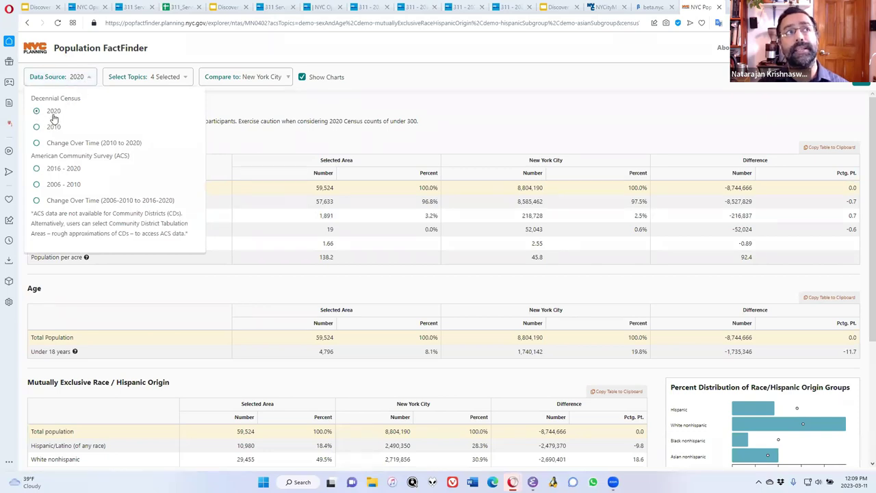
click(76, 171)
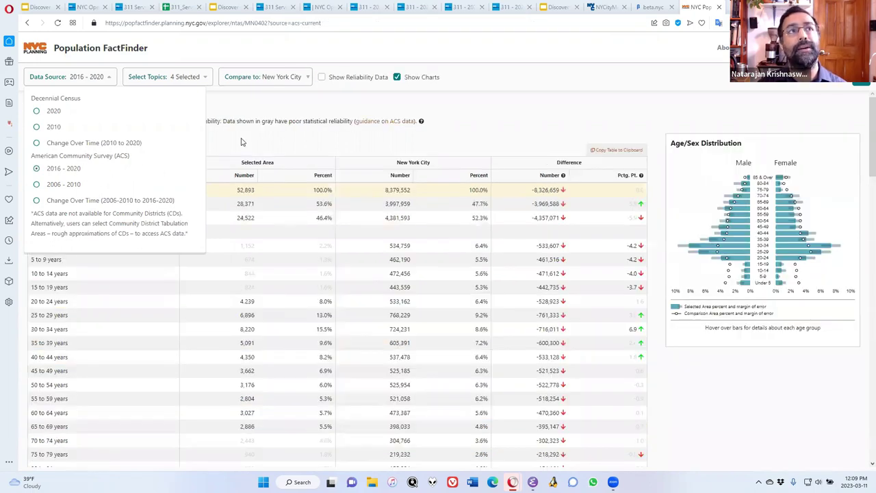
click(241, 143)
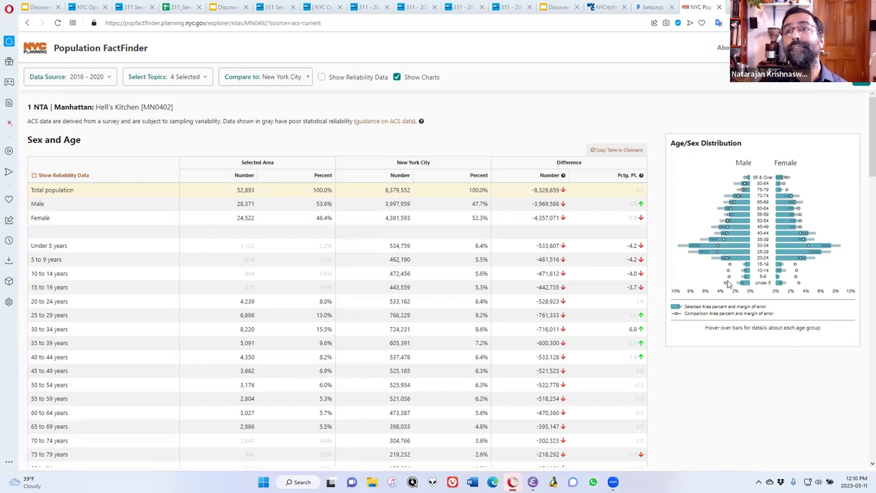
mouse_move(743, 286)
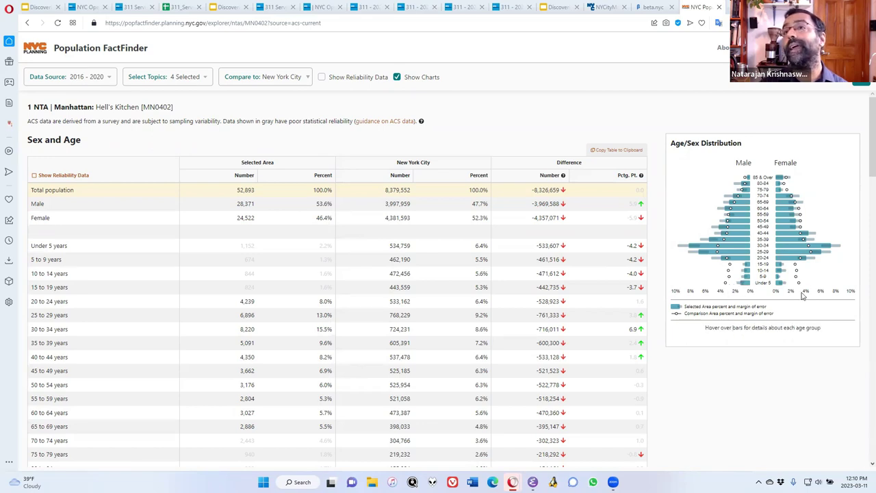
mouse_move(800, 234)
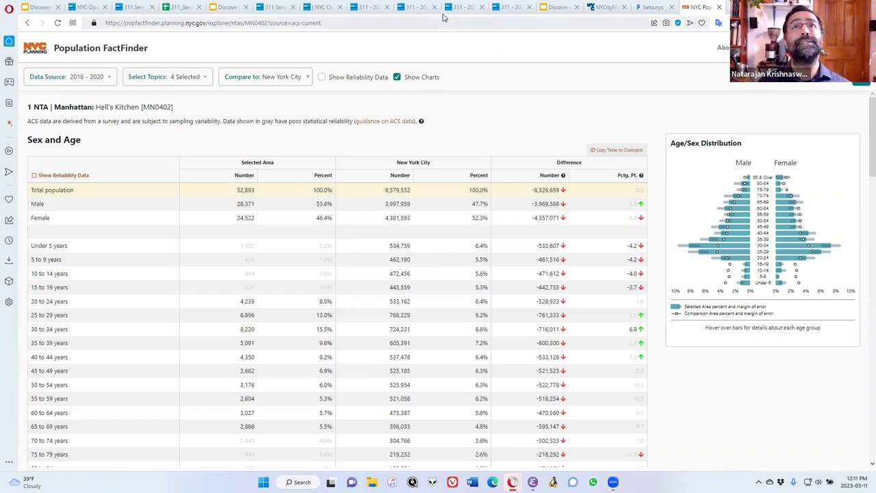
Switch to the Google Slides presentation, resume the full-screen slideshow, and advance from Boundaries Map to the NYC Restaurant Violations slide
click(549, 9)
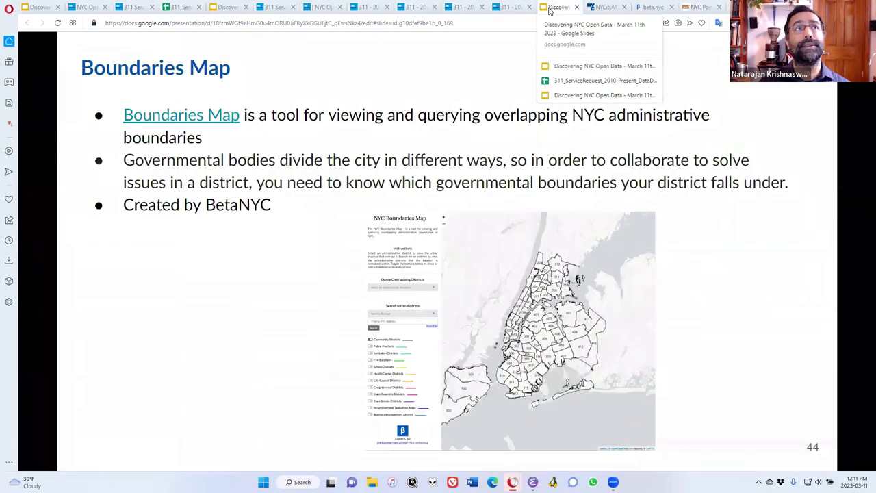
key(ctrl+F5)
key(Right)
key(Right)
key(Right)
key(Right)
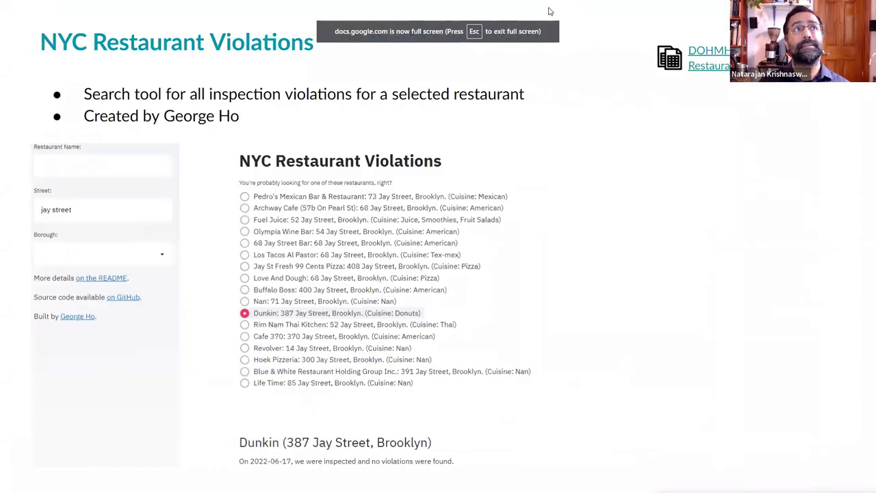
Go back to the Open Data Project Gallery slide, and advance to the How's My Driving NY slide
key(Left)
key(Left)
key(Right)
key(Left)
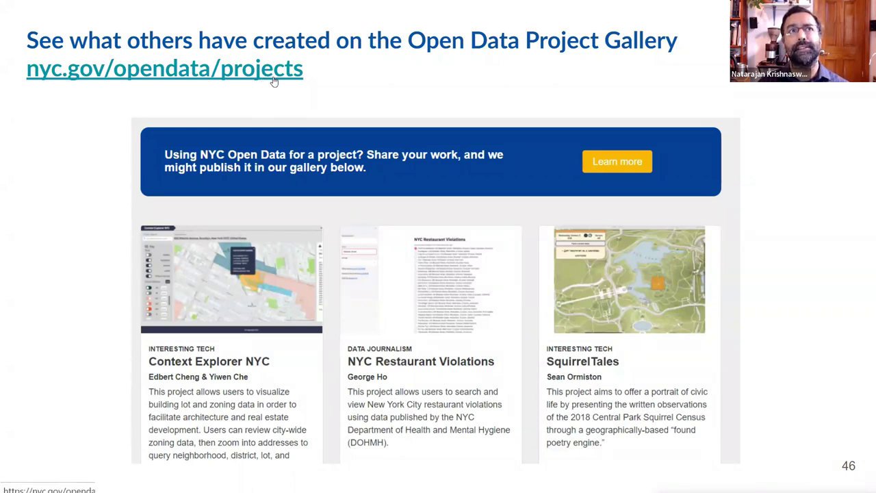
key(Right)
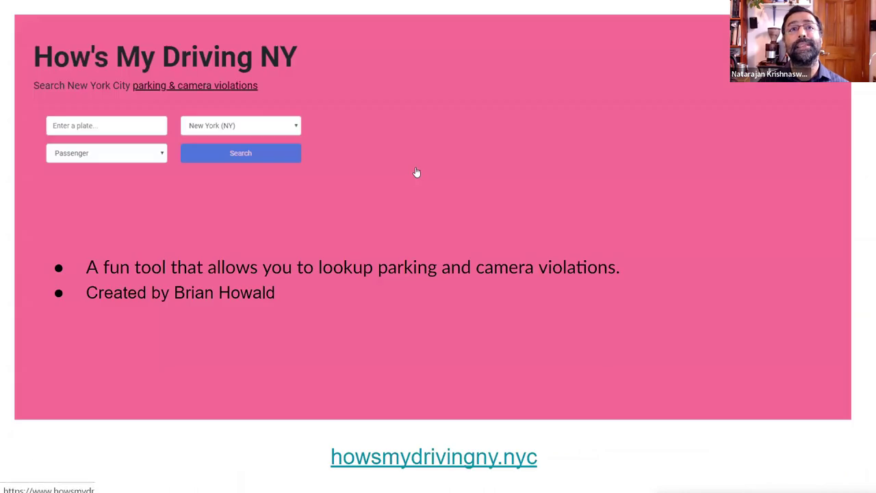